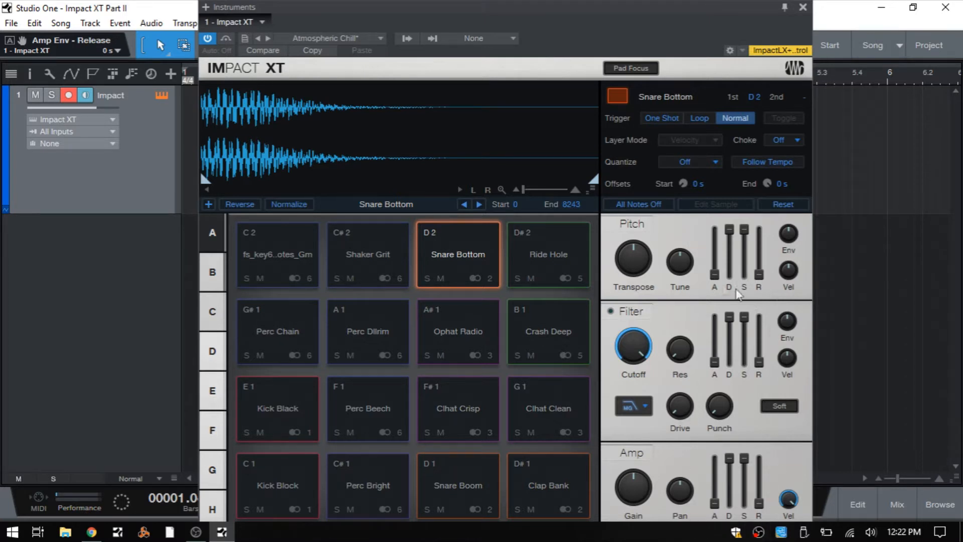
# Compare the One Shot, Loop and Normal trigger modes on the Snare Bottom pad, leaving it set to One Shot
pyautogui.moveTo(766, 487)
pyautogui.click(473, 251)
pyautogui.click(472, 251)
pyautogui.click(472, 251)
pyautogui.click(661, 118)
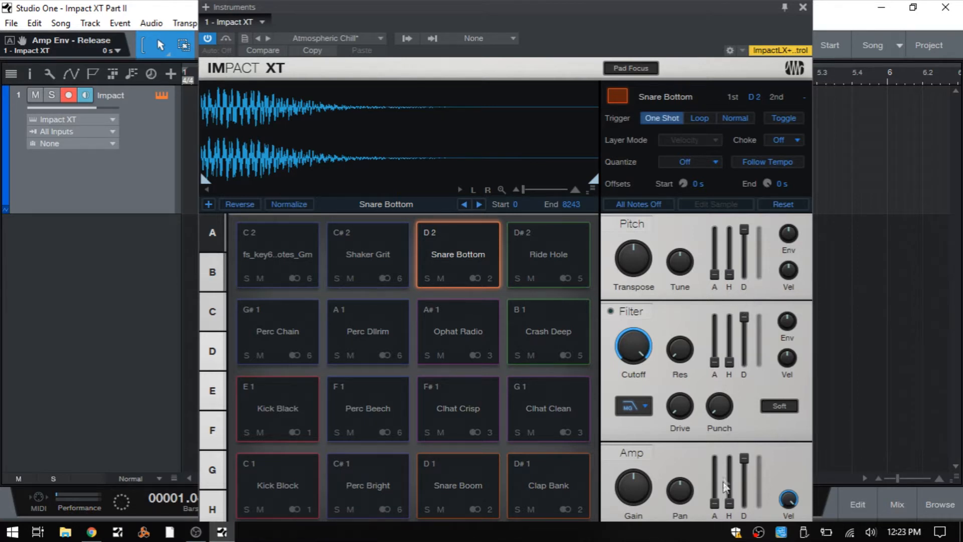
pyautogui.click(700, 116)
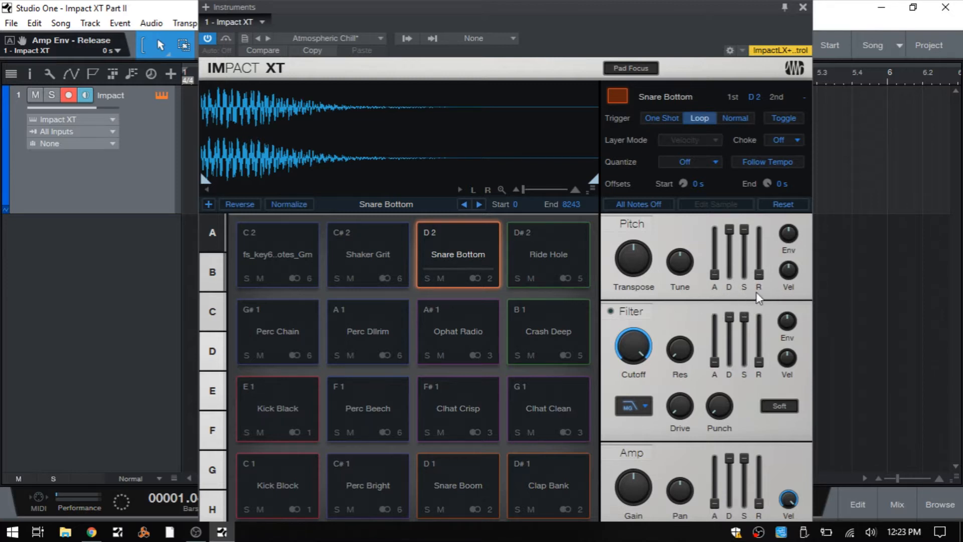
pyautogui.click(735, 118)
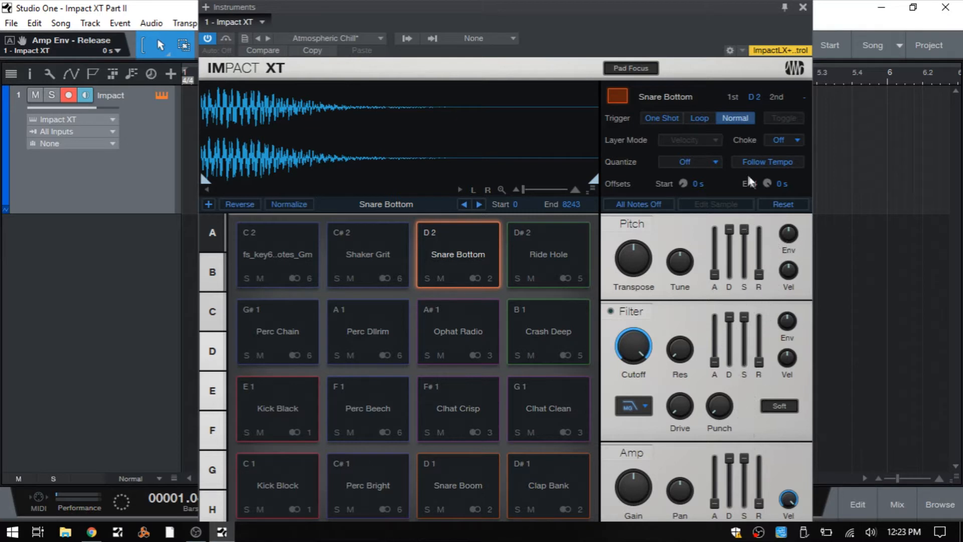
pyautogui.click(664, 120)
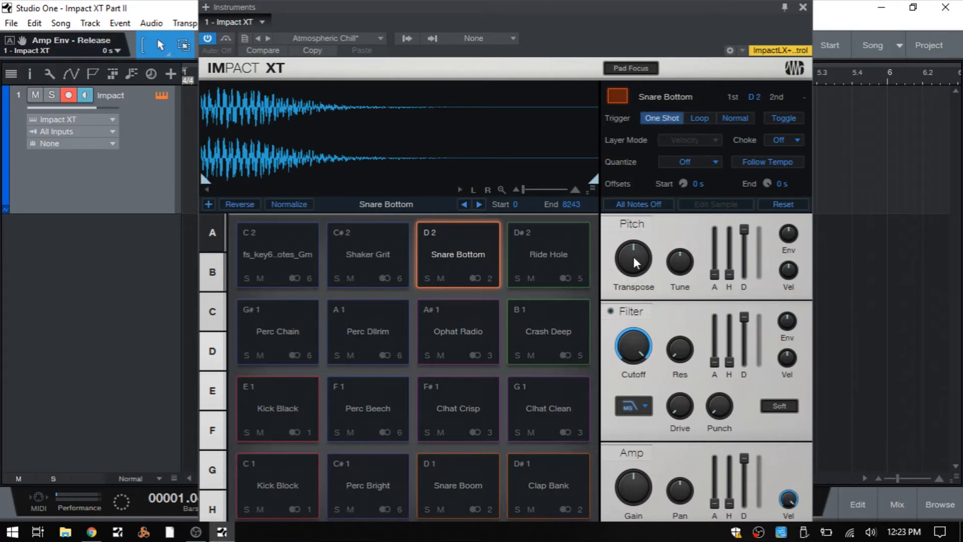
# Try transposing the Snare Bottom pad to -45 and 21, and return its transpose to 0
pyautogui.moveTo(634, 257)
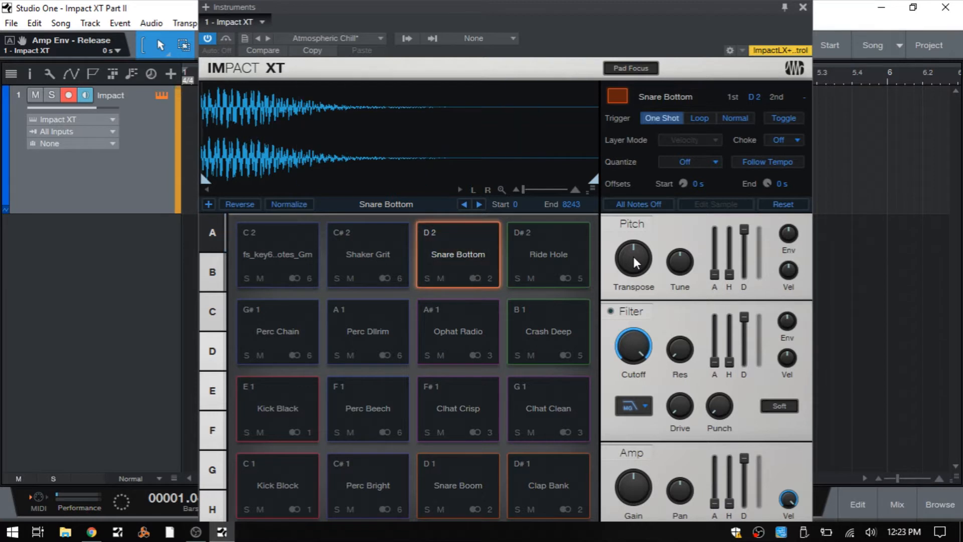
pyautogui.moveTo(634, 257); pyautogui.dragTo(631, 326)
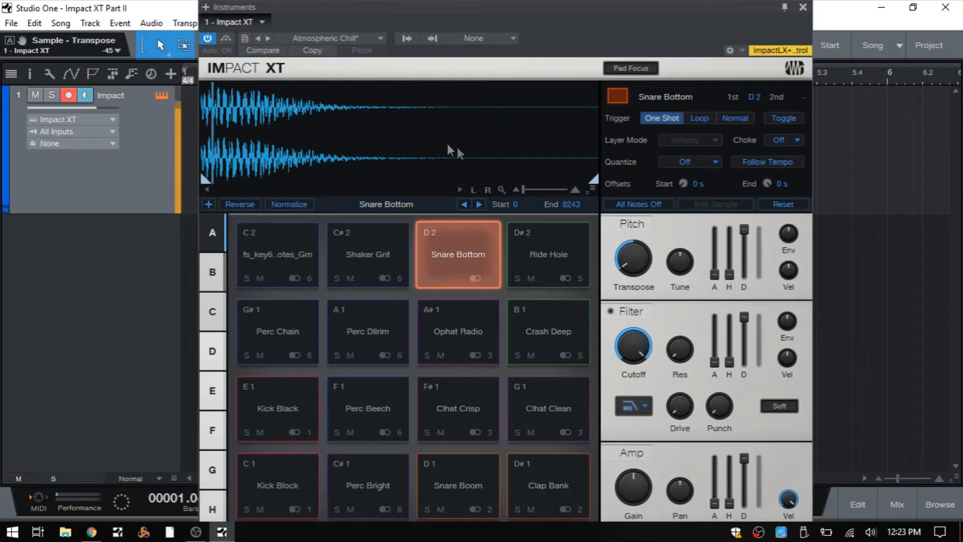
pyautogui.moveTo(630, 262); pyautogui.dragTo(611, 140)
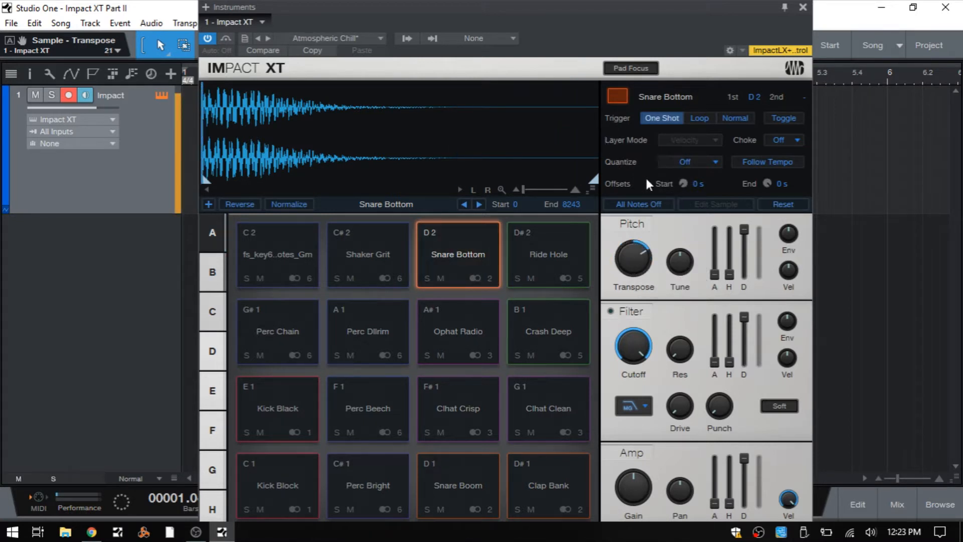
pyautogui.moveTo(633, 247)
pyautogui.mouseDown()
pyautogui.moveTo(636, 222)
pyautogui.moveTo(635, 290)
pyautogui.moveTo(639, 257)
pyautogui.mouseUp()
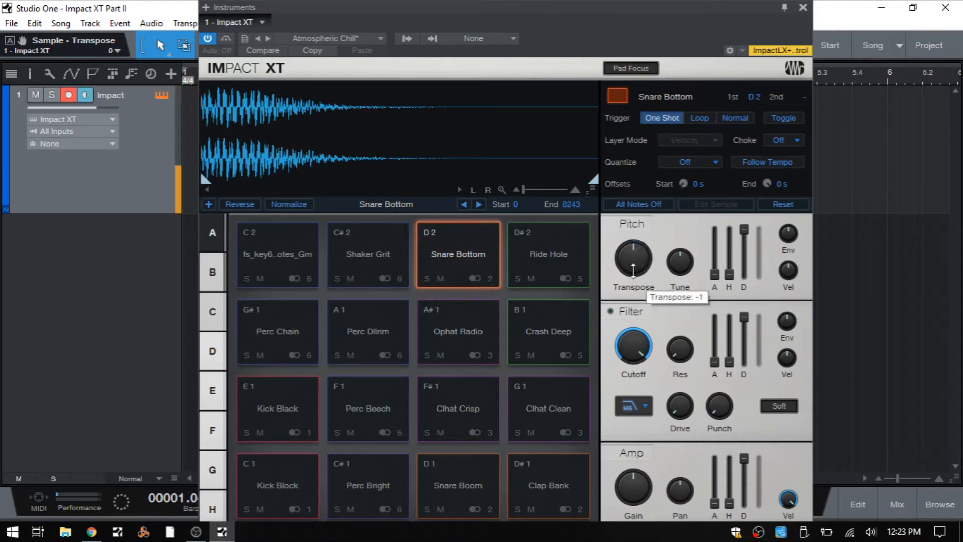
# Try transposing Snare Bottom to -34, 48 and 1 with Follow Tempo enabled, and turn Follow Tempo off again
pyautogui.click(765, 160)
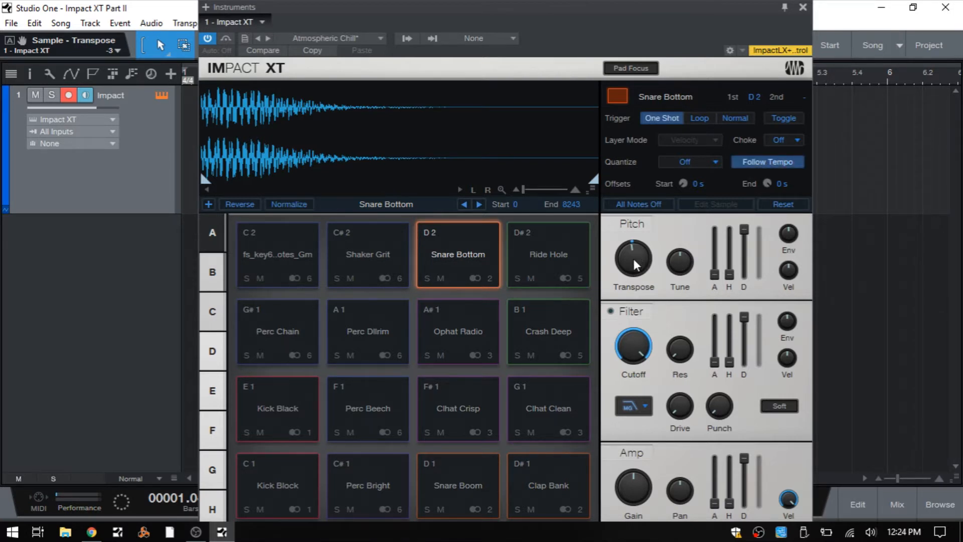
pyautogui.moveTo(637, 253); pyautogui.dragTo(635, 300)
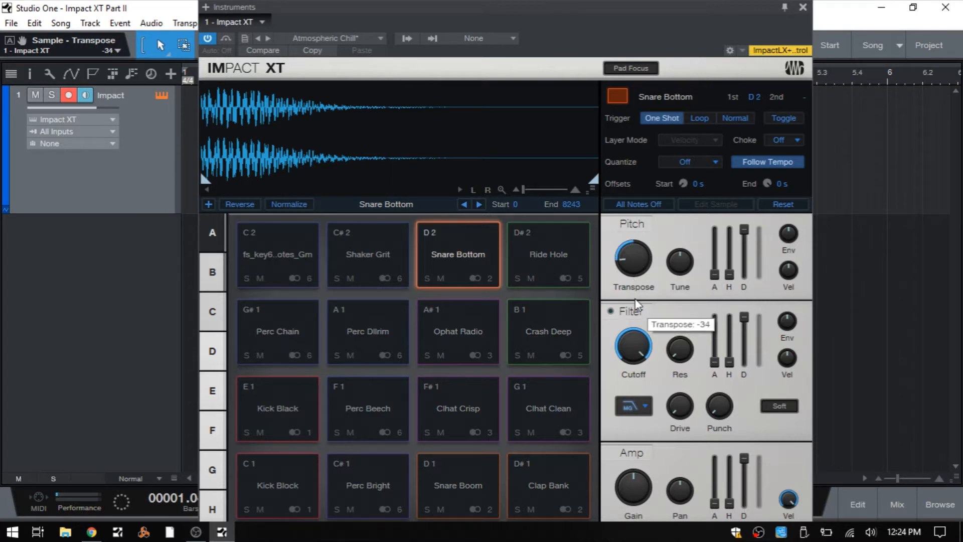
pyautogui.moveTo(637, 260); pyautogui.dragTo(646, 116)
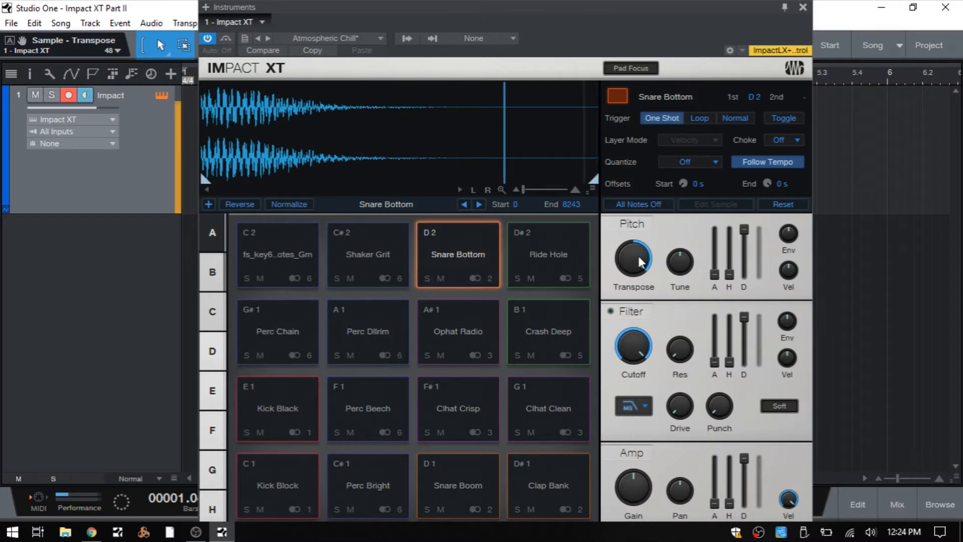
pyautogui.moveTo(635, 256); pyautogui.dragTo(633, 292)
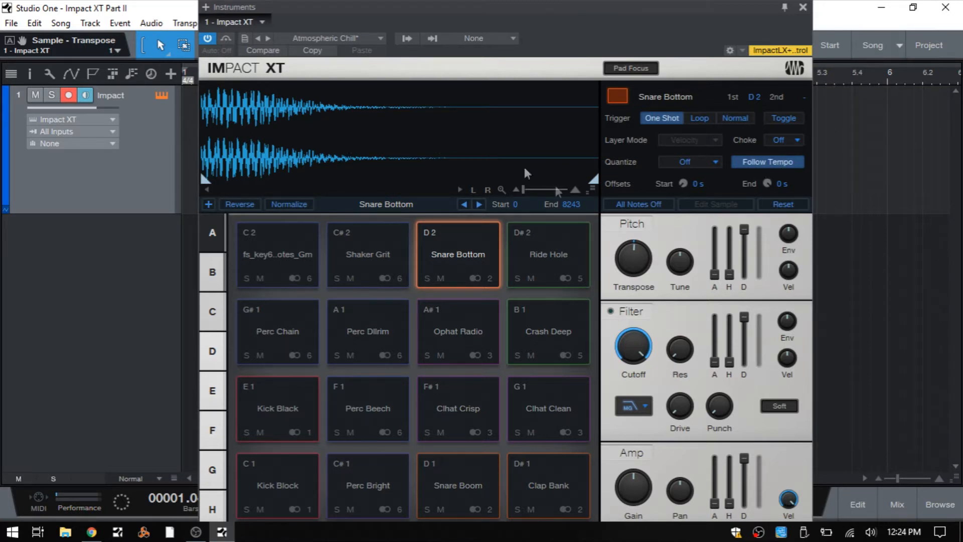
pyautogui.moveTo(633, 248)
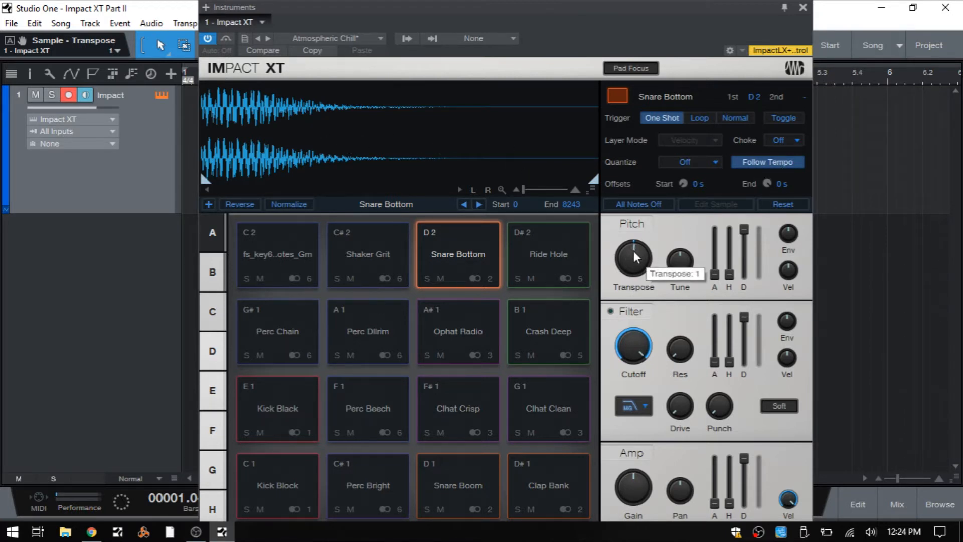
pyautogui.click(762, 162)
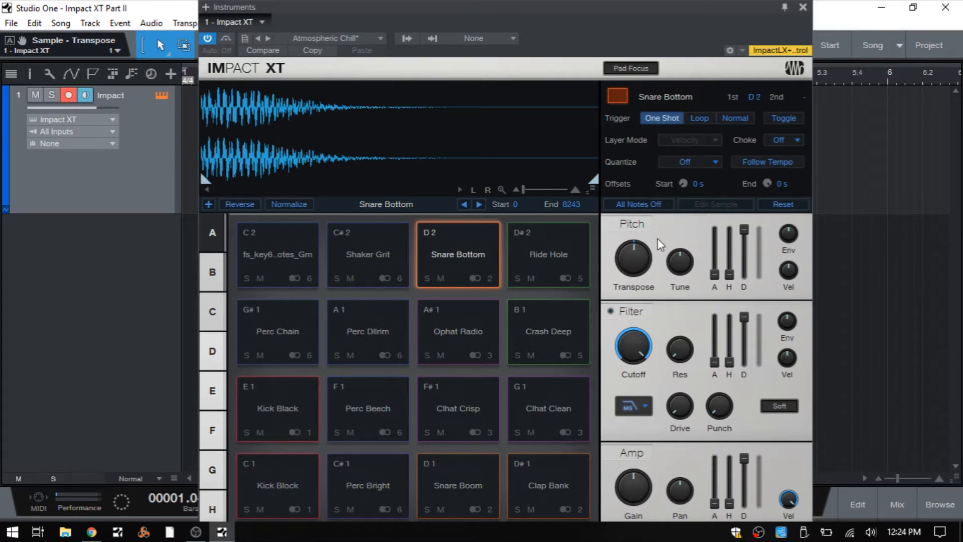
# Try tuning the Snare Bottom pad to 60 ct and restore the default tuning
pyautogui.moveTo(686, 273)
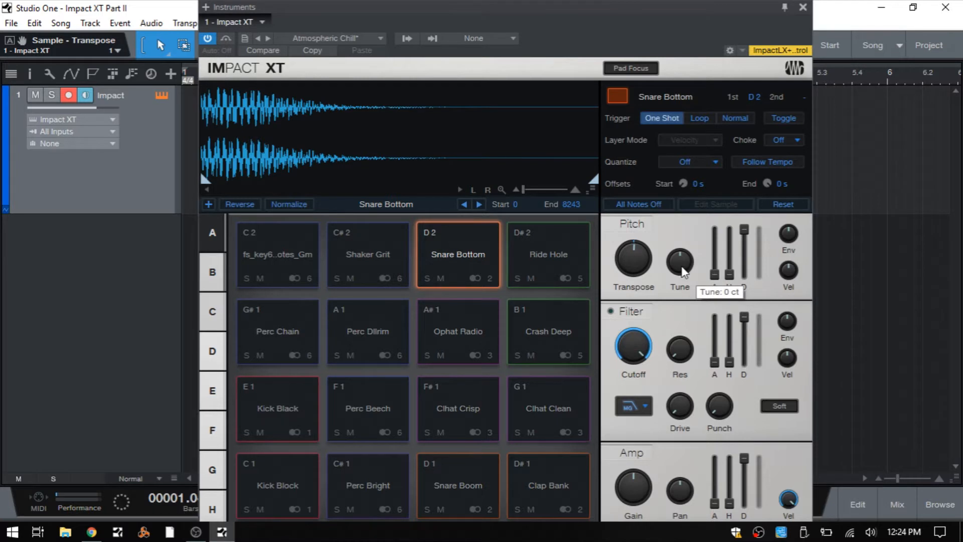
pyautogui.moveTo(680, 256); pyautogui.dragTo(675, 210)
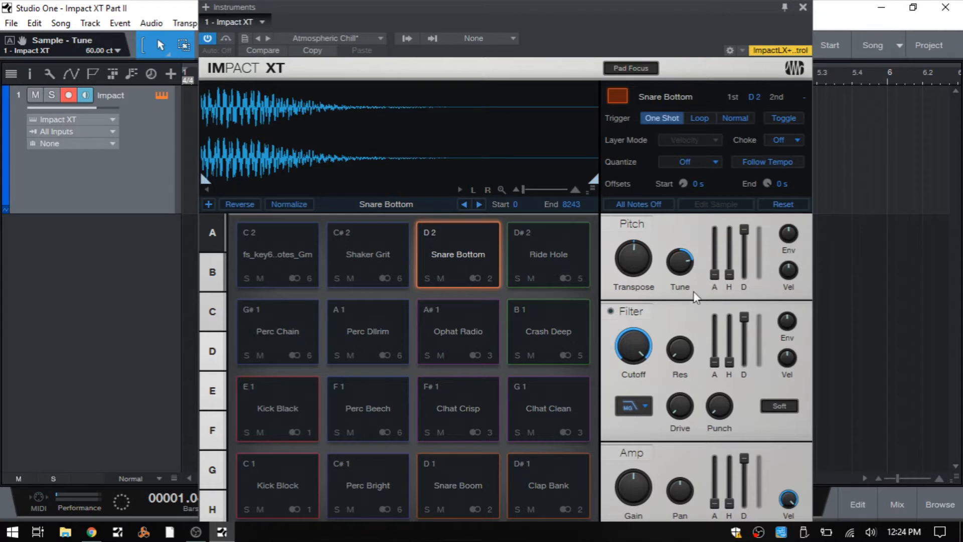
pyautogui.doubleClick(683, 264)
# Try different pitch envelope attack and hold times on Snare Bottom, and turn its envelope amount to a negative setting
pyautogui.moveTo(790, 232)
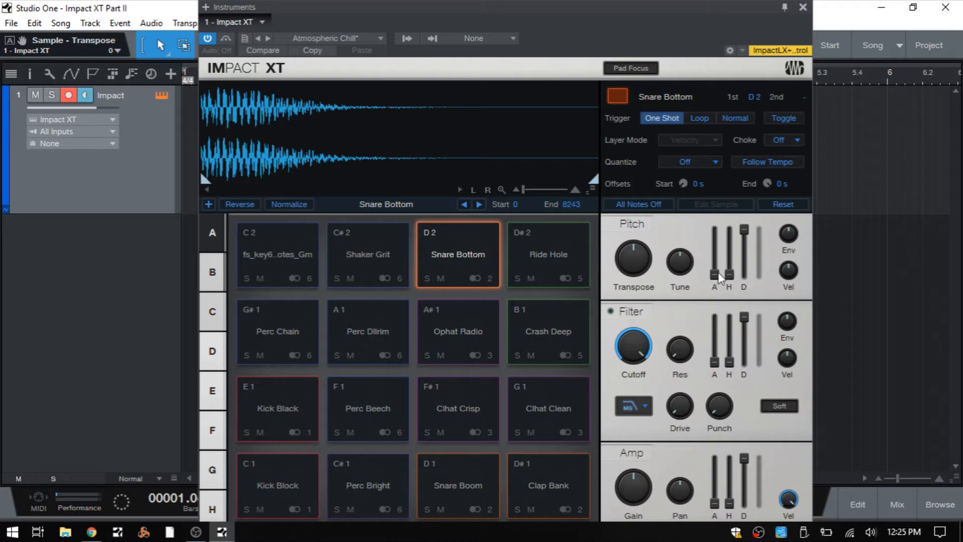
pyautogui.moveTo(715, 274); pyautogui.dragTo(718, 212)
pyautogui.moveTo(729, 275); pyautogui.dragTo(716, 344)
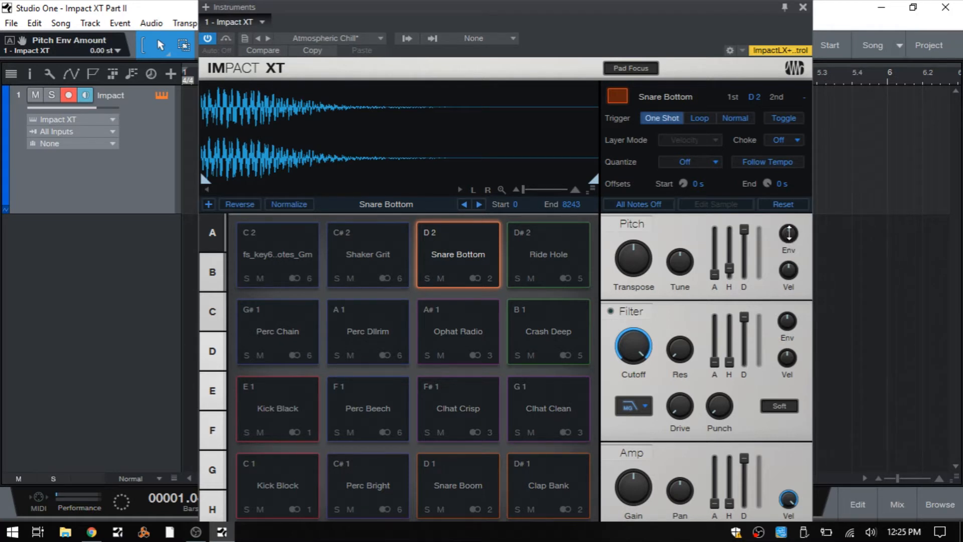
pyautogui.moveTo(789, 233); pyautogui.dragTo(786, 195)
pyautogui.moveTo(789, 231); pyautogui.dragTo(793, 303)
pyautogui.click(712, 280)
pyautogui.moveTo(788, 235)
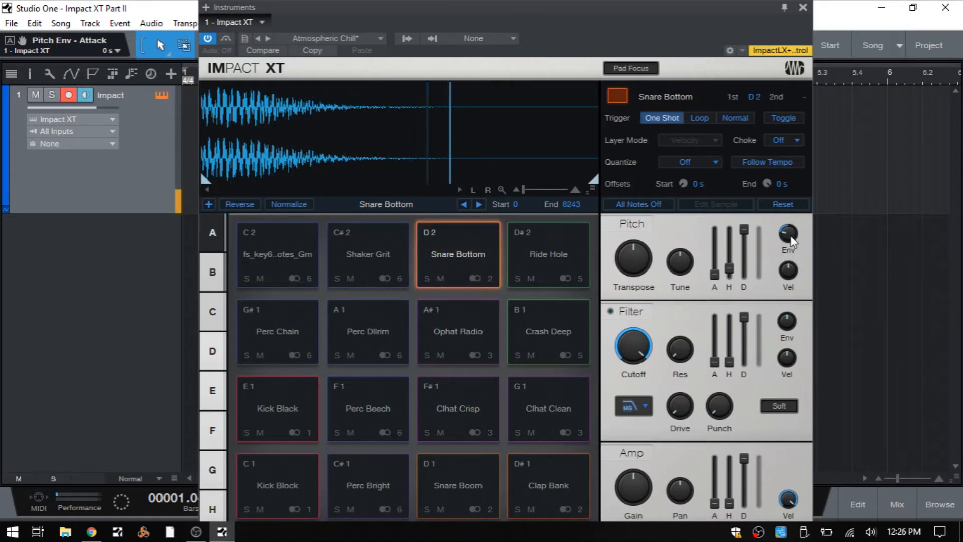
# Try pitch envelope attack times of 327 ms and 264 ms on Snare Bottom, and bring the attack back to its minimum
pyautogui.moveTo(715, 274); pyautogui.dragTo(716, 228)
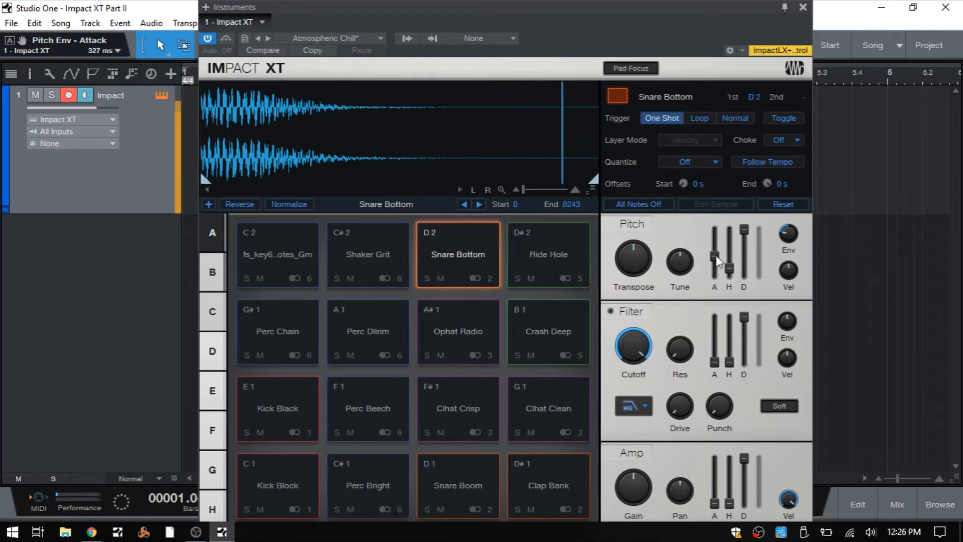
pyautogui.moveTo(718, 261)
pyautogui.mouseDown()
pyautogui.moveTo(720, 272)
pyautogui.moveTo(718, 253)
pyautogui.mouseUp()
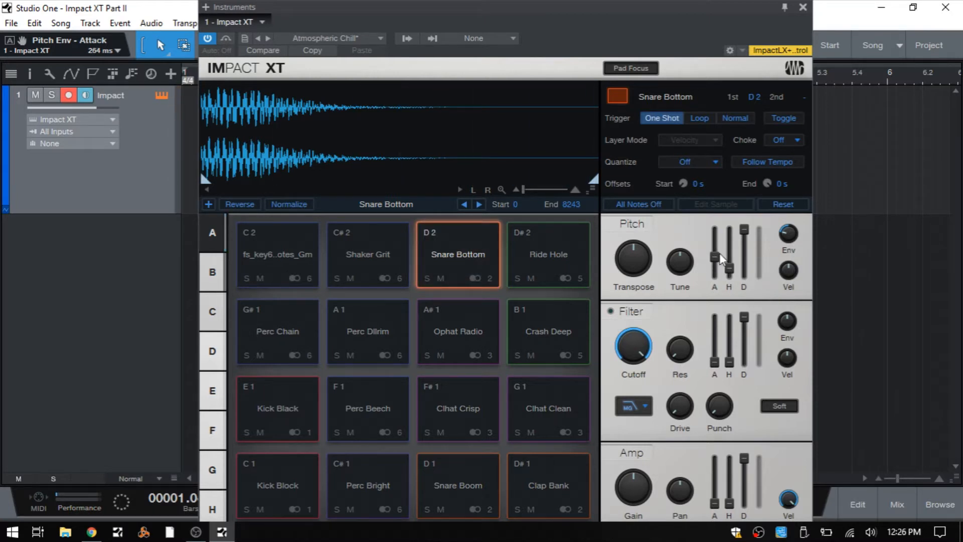
pyautogui.moveTo(714, 256); pyautogui.dragTo(717, 315)
# Set the pitch envelope amount of the C 2 sample fs_key60_clearnotes_Gm to -2 oct 1.44 st, audition it, and stop all notes
pyautogui.click(281, 276)
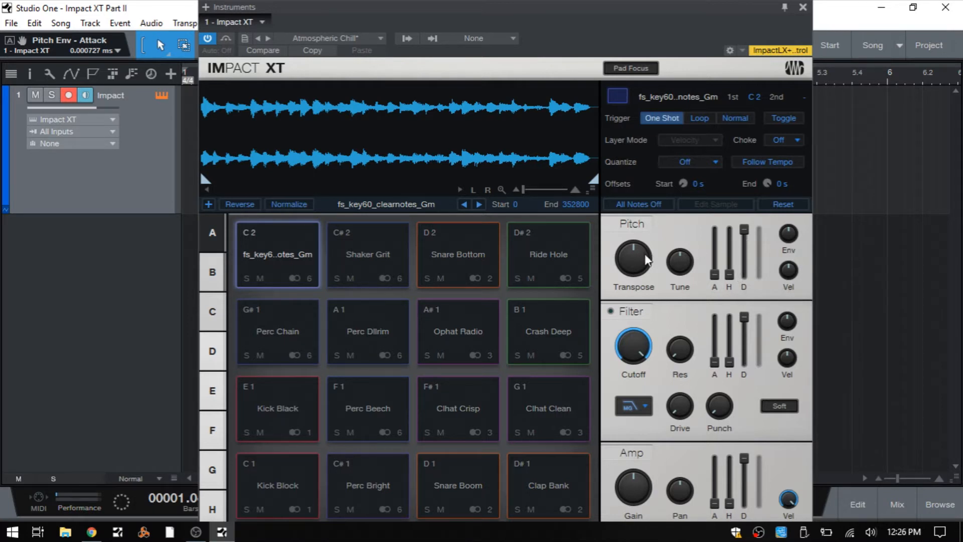
pyautogui.moveTo(789, 238); pyautogui.dragTo(789, 230)
pyautogui.click(272, 248)
pyautogui.moveTo(790, 229); pyautogui.dragTo(793, 273)
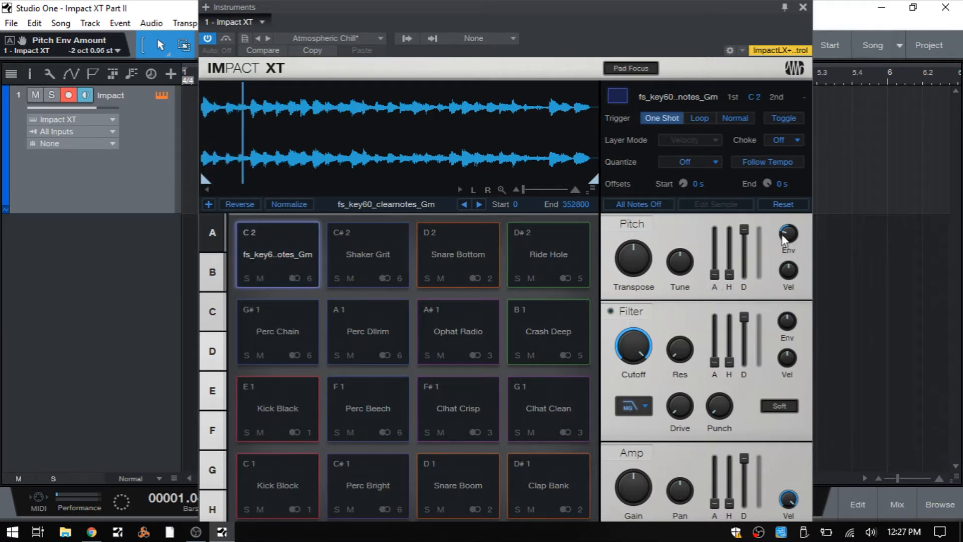
pyautogui.moveTo(791, 230); pyautogui.dragTo(789, 231)
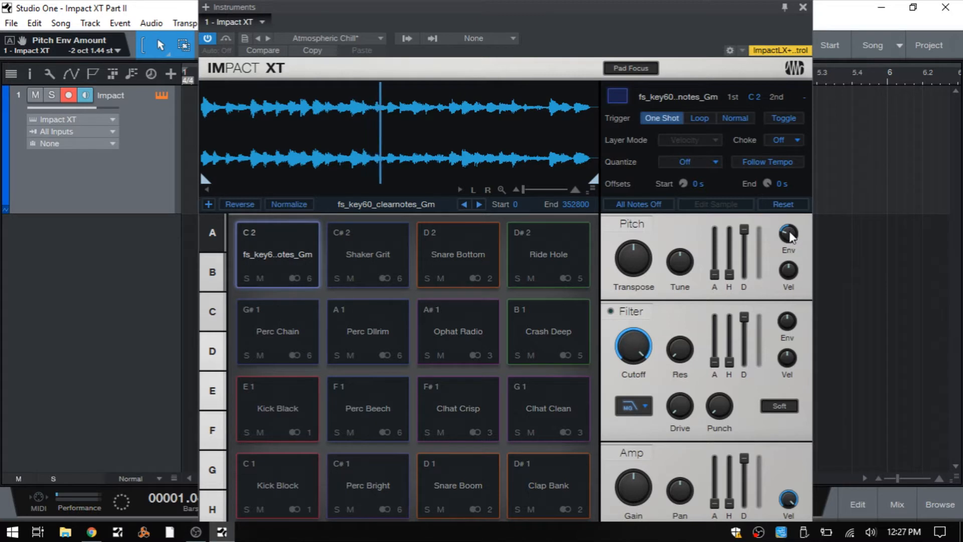
pyautogui.click(636, 201)
# Set the C 2 pad's pitch envelope attack to 1.692 s and decay to 6.595 s, and stop all notes after auditioning
pyautogui.moveTo(716, 279); pyautogui.dragTo(719, 205)
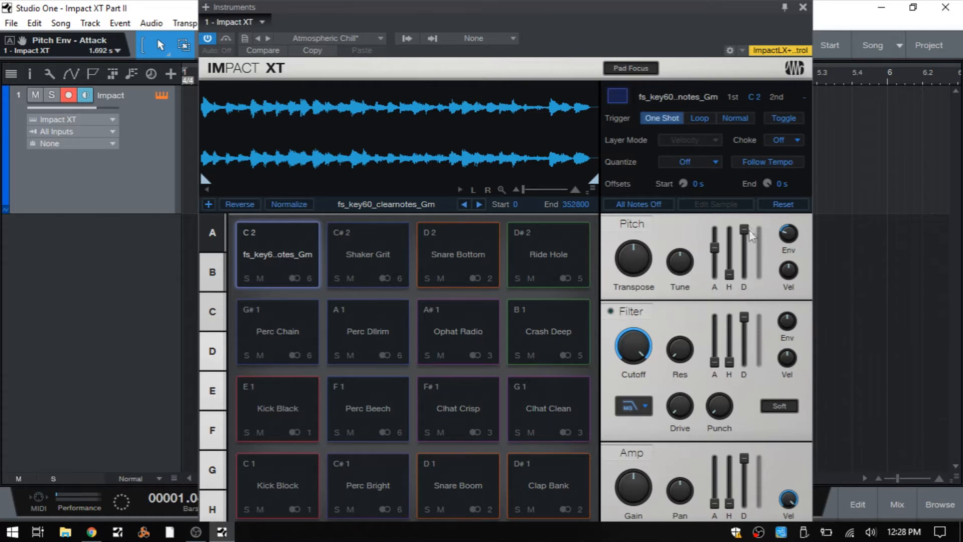
pyautogui.moveTo(747, 239)
pyautogui.moveTo(745, 232); pyautogui.dragTo(745, 256)
pyautogui.moveTo(717, 252)
pyautogui.moveTo(747, 243)
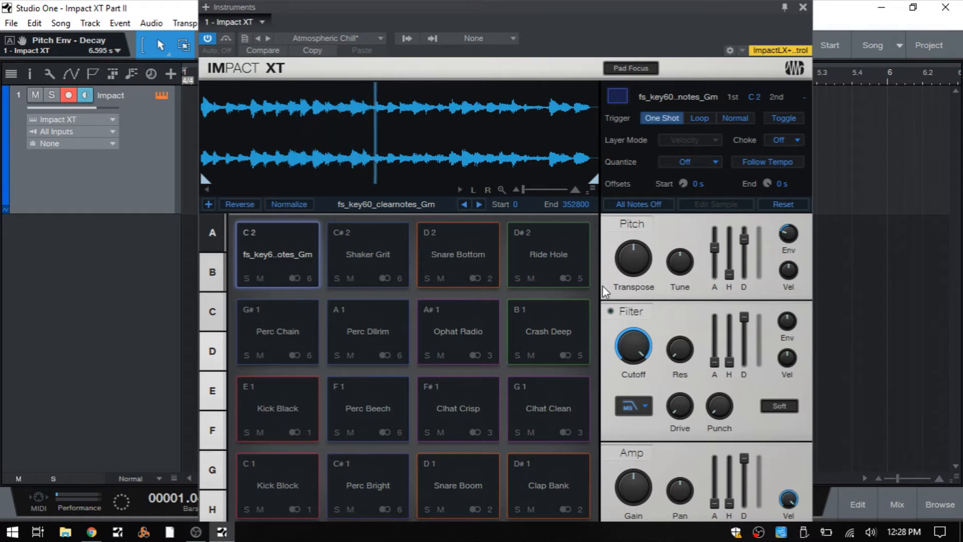
pyautogui.click(635, 202)
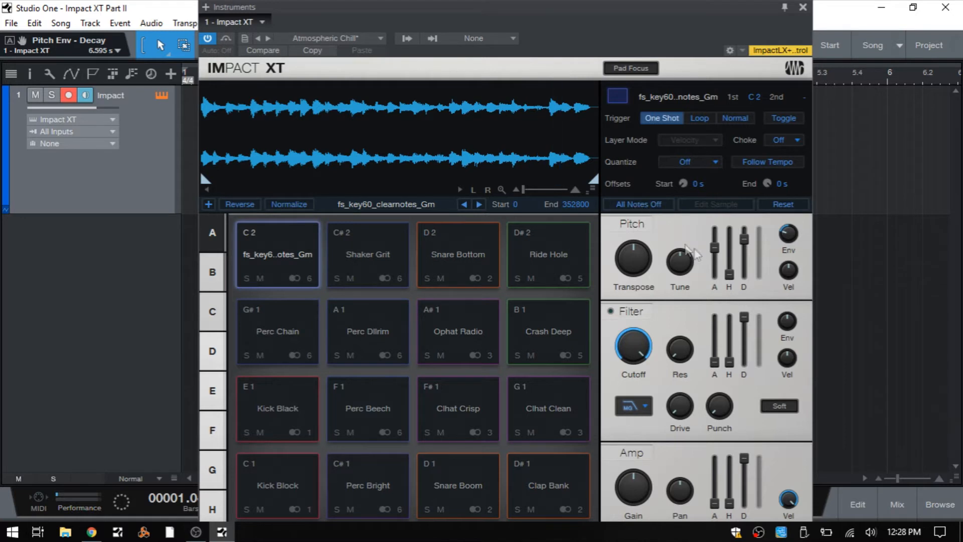
# Audition the C 2 pad with a pitch envelope hold of 2.956 s, and reset the pad's settings to their defaults
pyautogui.moveTo(729, 280); pyautogui.dragTo(727, 200)
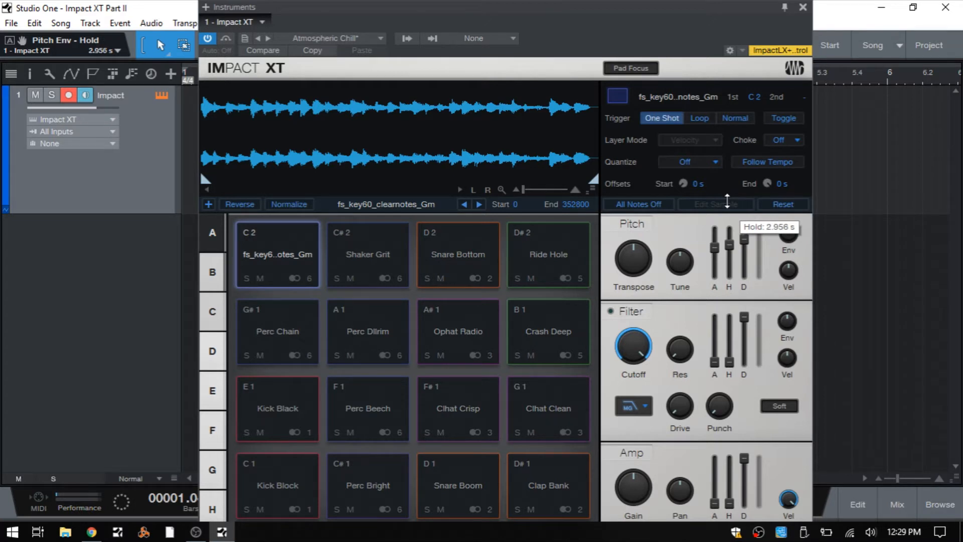
pyautogui.moveTo(727, 200); pyautogui.dragTo(728, 201)
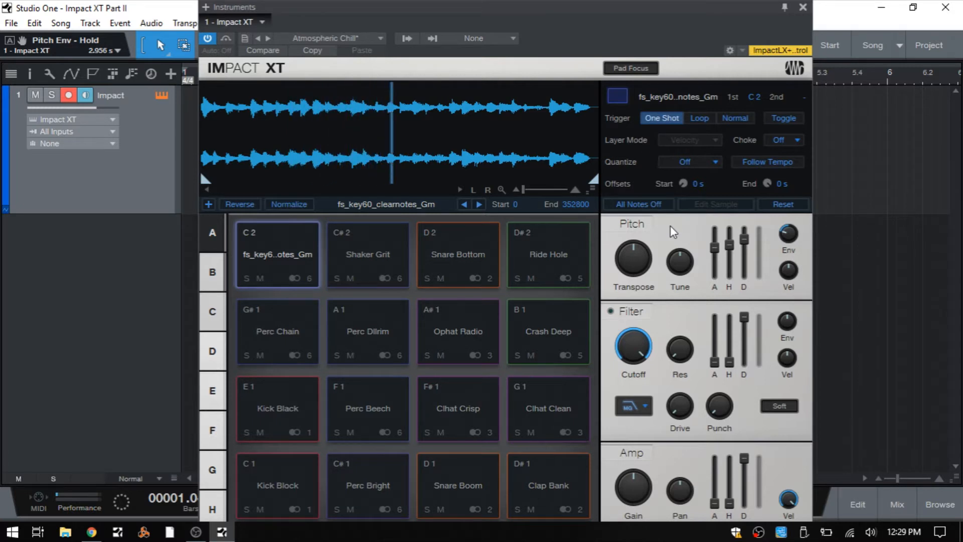
pyautogui.click(633, 206)
pyautogui.click(786, 209)
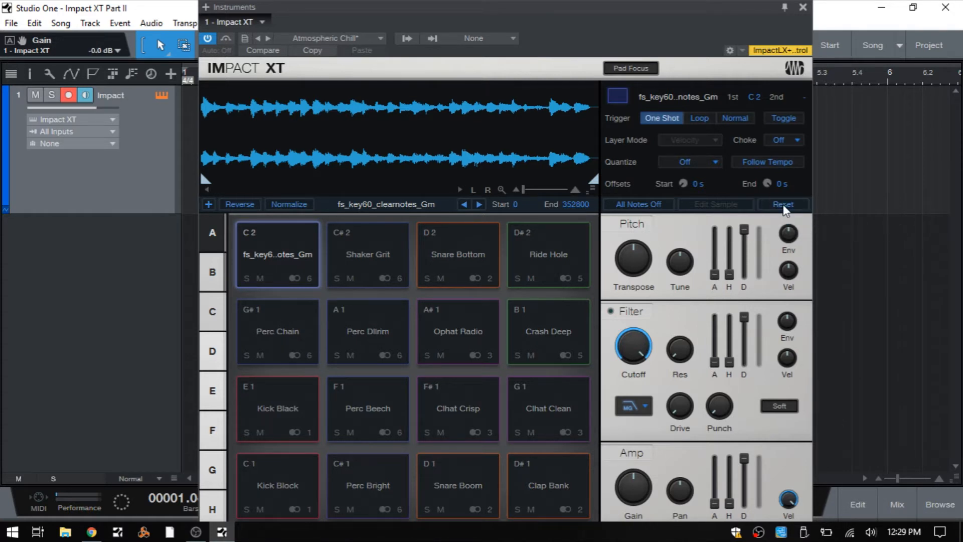
# Set the C 2 pad's Velocity to Pitch amount to 2 oct 0.96 st
pyautogui.moveTo(795, 281)
pyautogui.moveTo(787, 273); pyautogui.dragTo(795, 245)
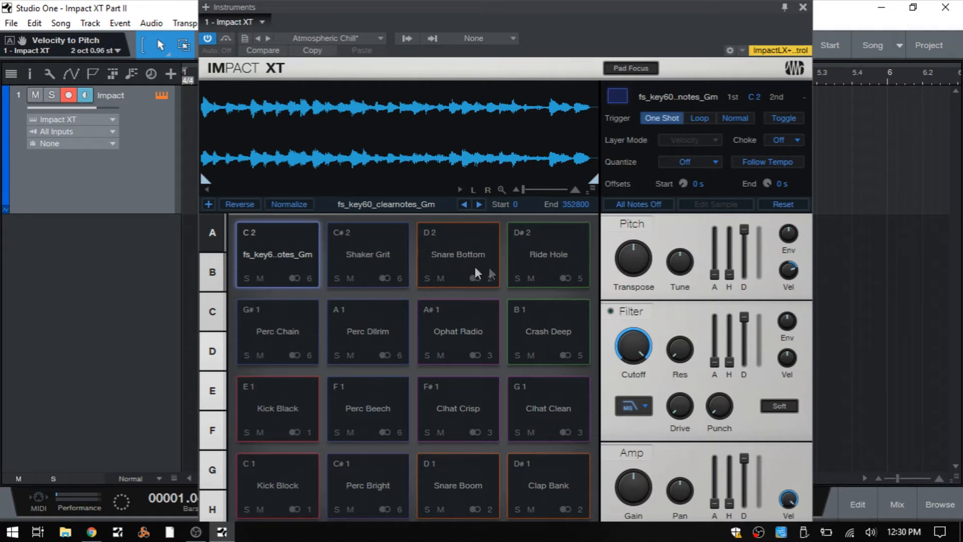
# Reset the Snare Bottom pad and try several Velocity to Pitch amounts, ending at -3 oct 6.72 st
pyautogui.click(457, 273)
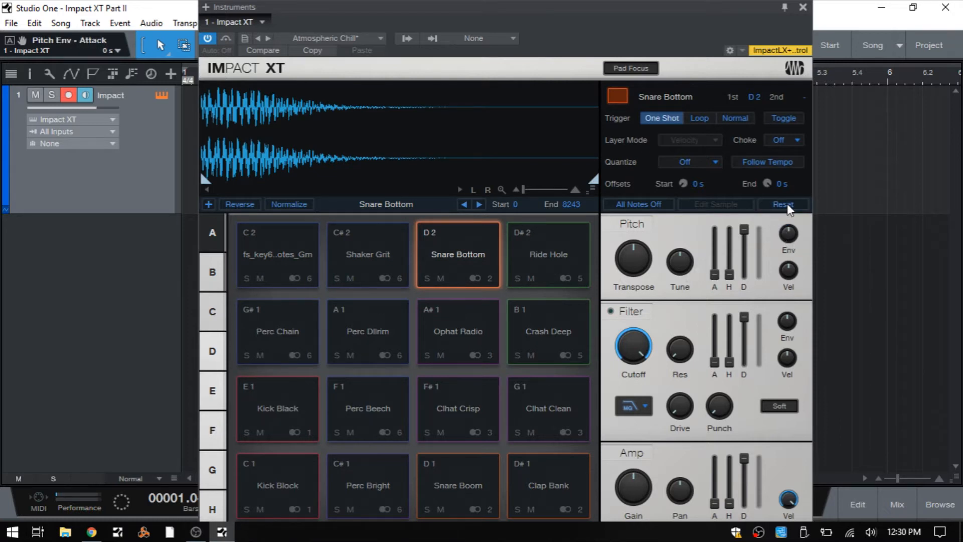
pyautogui.moveTo(790, 274); pyautogui.dragTo(795, 250)
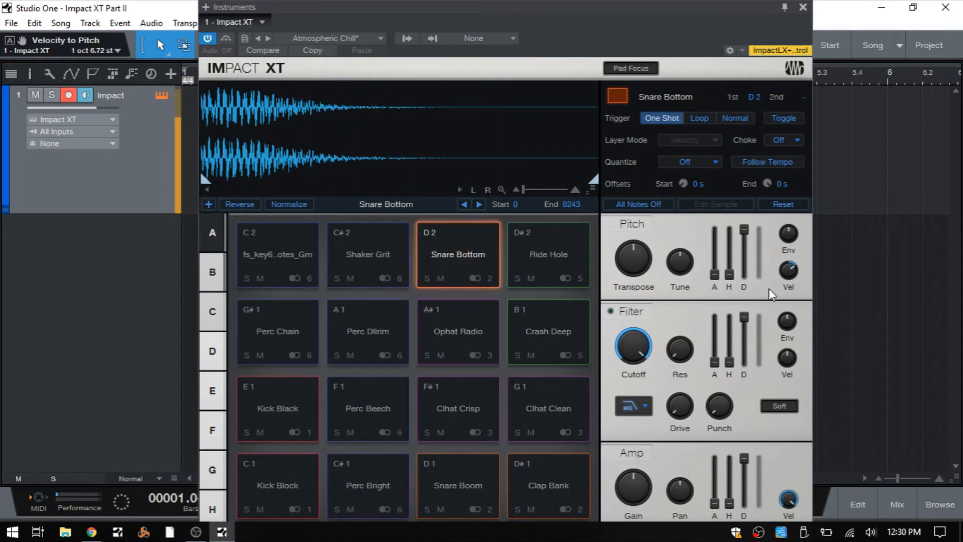
pyautogui.moveTo(788, 275); pyautogui.dragTo(792, 258)
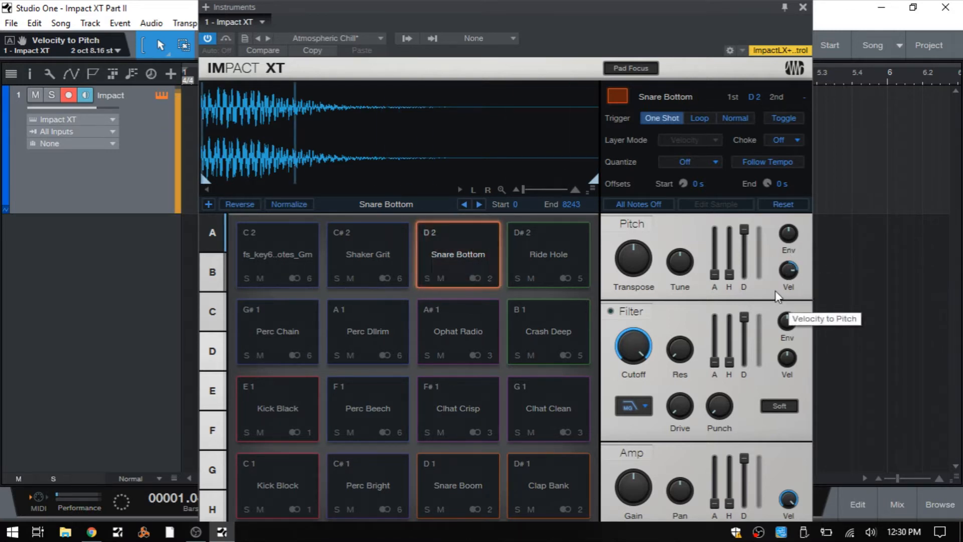
pyautogui.moveTo(789, 271); pyautogui.dragTo(798, 365)
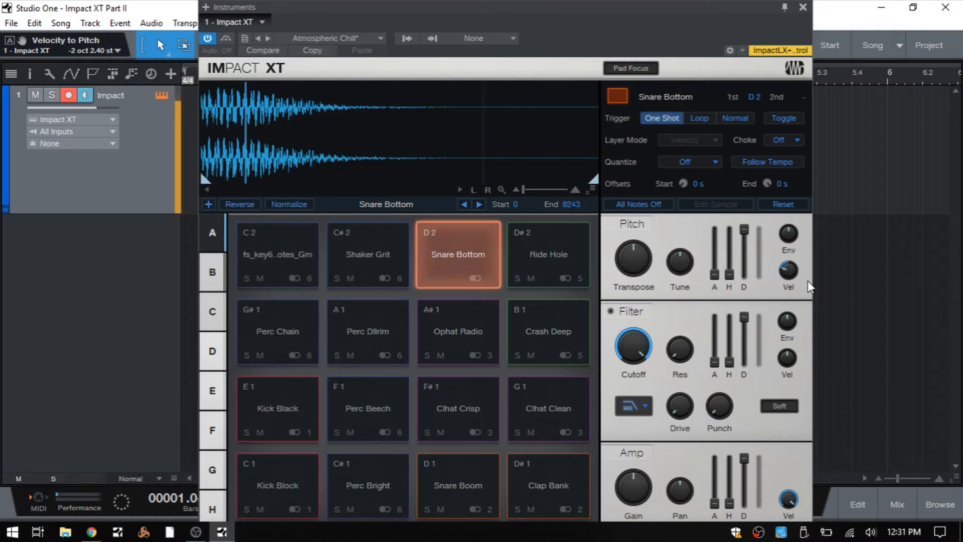
pyautogui.moveTo(787, 273); pyautogui.dragTo(778, 292)
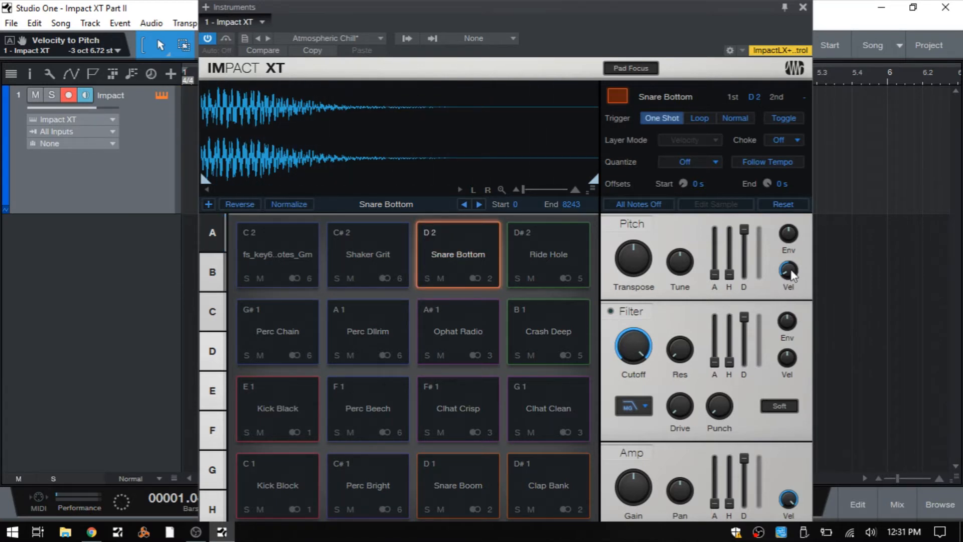
# Reset Velocity to Pitch to 0.00 st on the Snare Bottom and C 2 pads, and turn on the C 2 pad's filter
pyautogui.keyDown('ctrl'); pyautogui.click(789, 274); pyautogui.keyUp('ctrl')
pyautogui.click(278, 278)
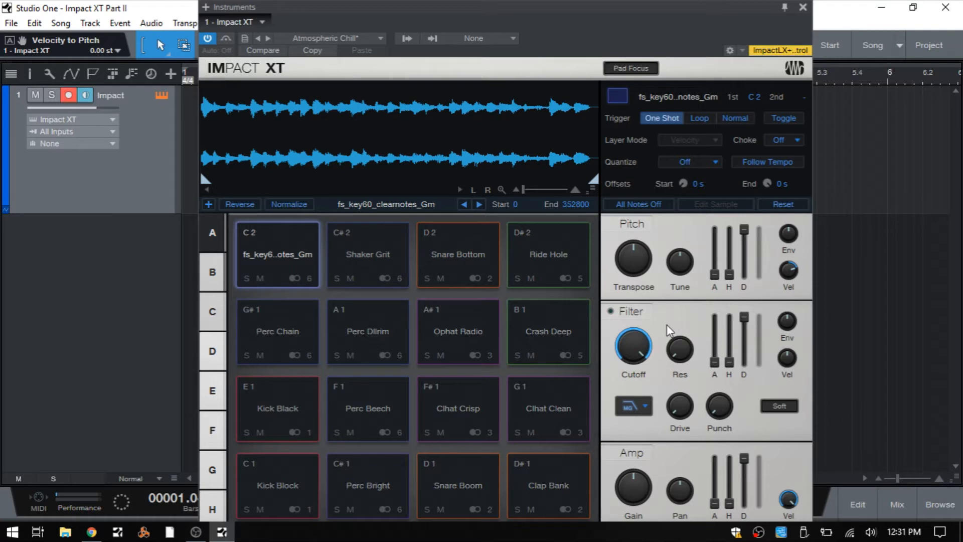
pyautogui.moveTo(634, 342)
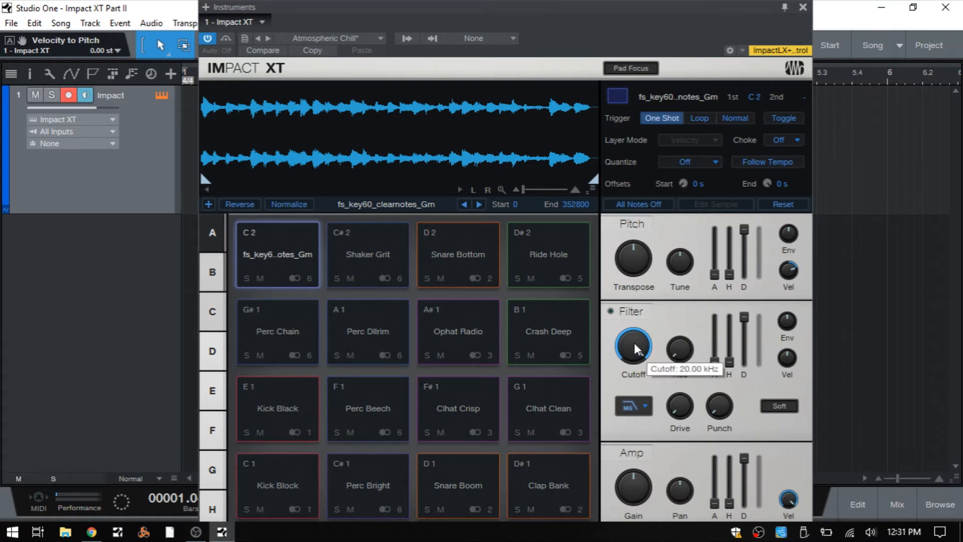
pyautogui.click(646, 408)
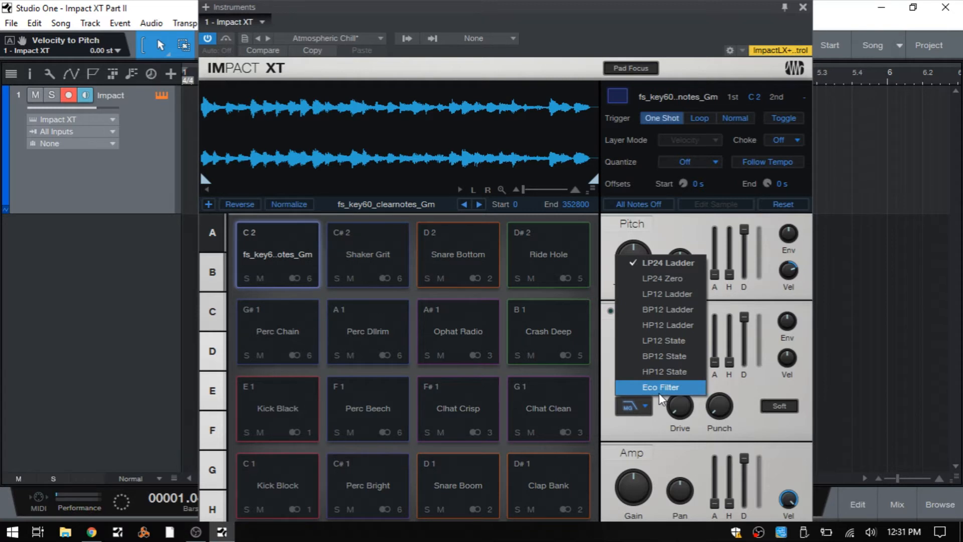
pyautogui.click(750, 394)
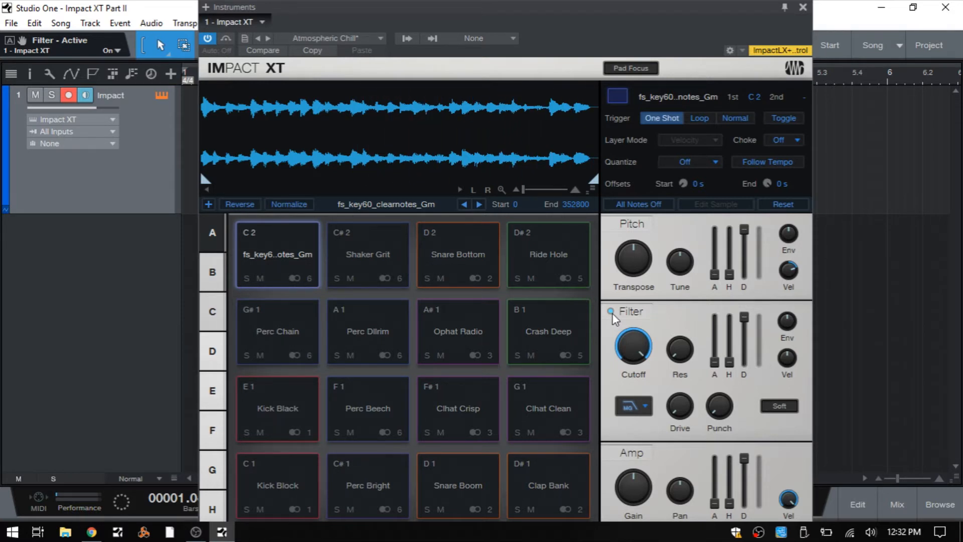
pyautogui.keyDown('ctrl'); pyautogui.click(789, 273); pyautogui.keyUp('ctrl')
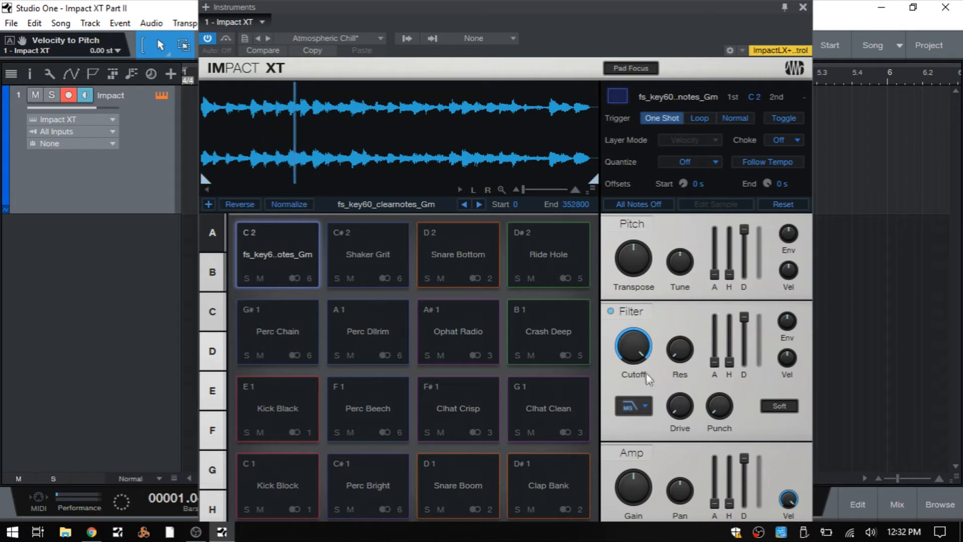
# Sweep the C 2 pad's low-pass filter cutoff, ending at 20.00 kHz, and switch the filter type to HP12 Ladder
pyautogui.moveTo(634, 339); pyautogui.dragTo(640, 271)
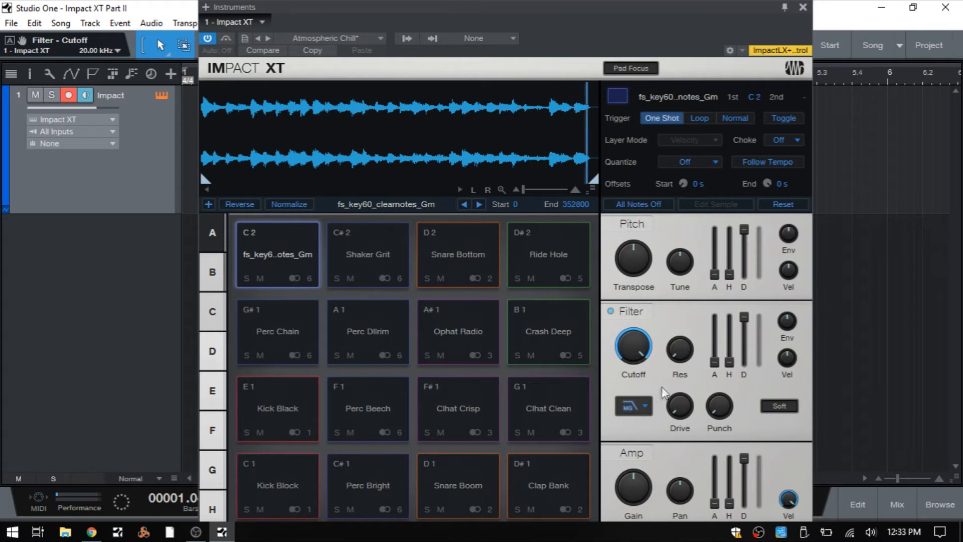
pyautogui.click(650, 407)
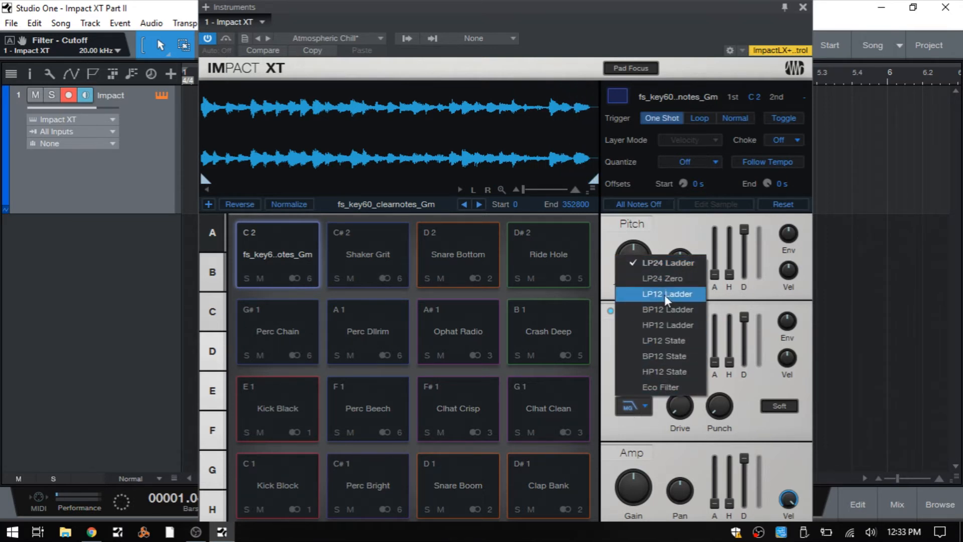
pyautogui.click(652, 329)
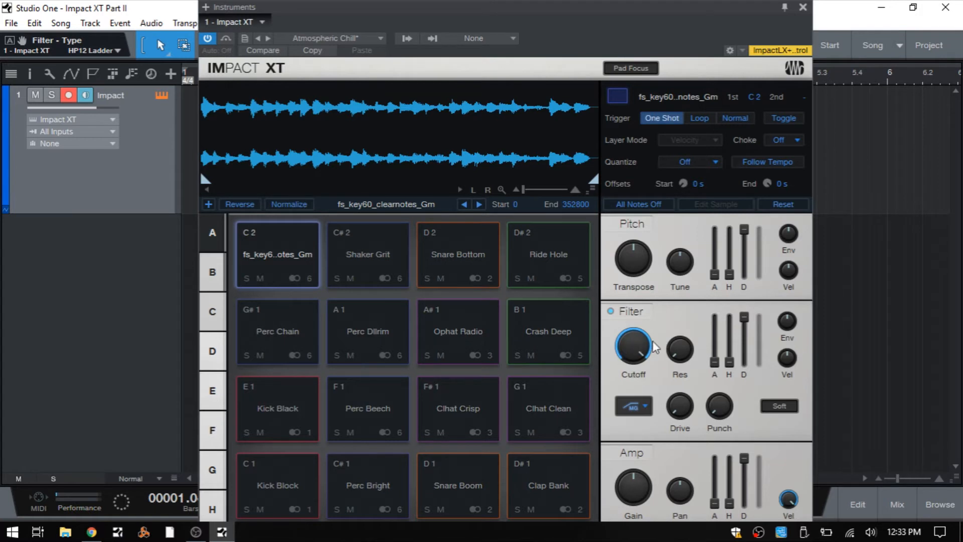
# Sweep the high-pass filter's cutoff down to its lowest range and bring it back up to 94.63 Hz
pyautogui.moveTo(631, 336); pyautogui.dragTo(633, 335)
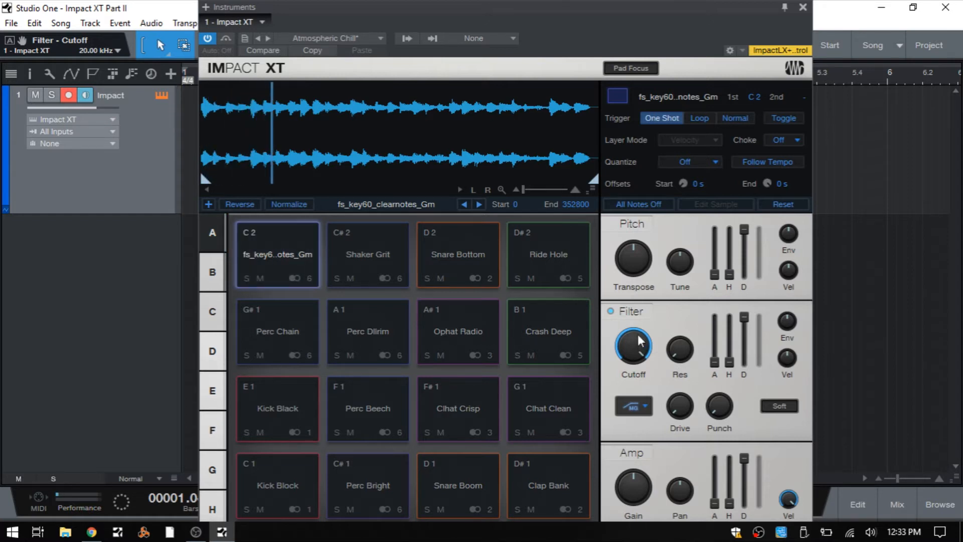
pyautogui.moveTo(640, 343); pyautogui.dragTo(640, 433)
pyautogui.moveTo(641, 444); pyautogui.dragTo(660, 497)
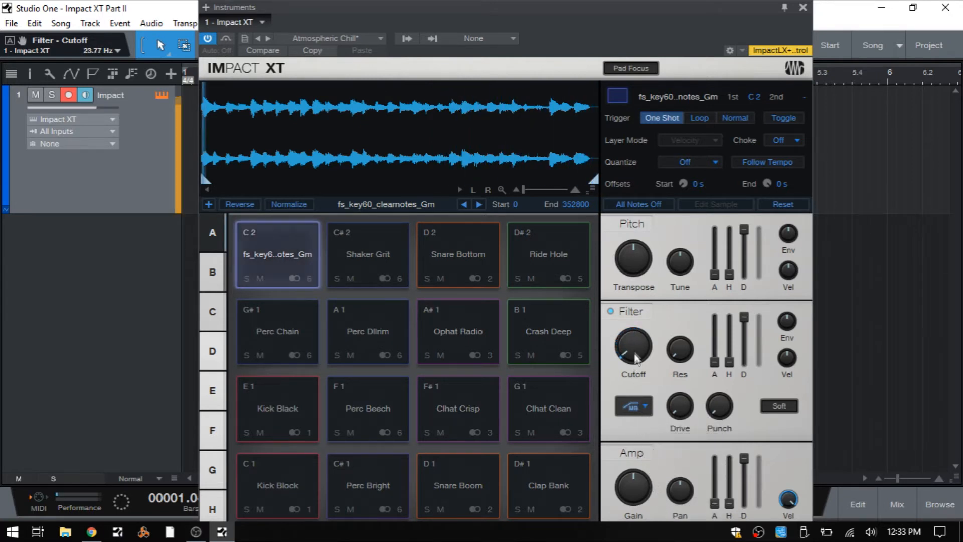
pyautogui.moveTo(633, 351); pyautogui.dragTo(628, 315)
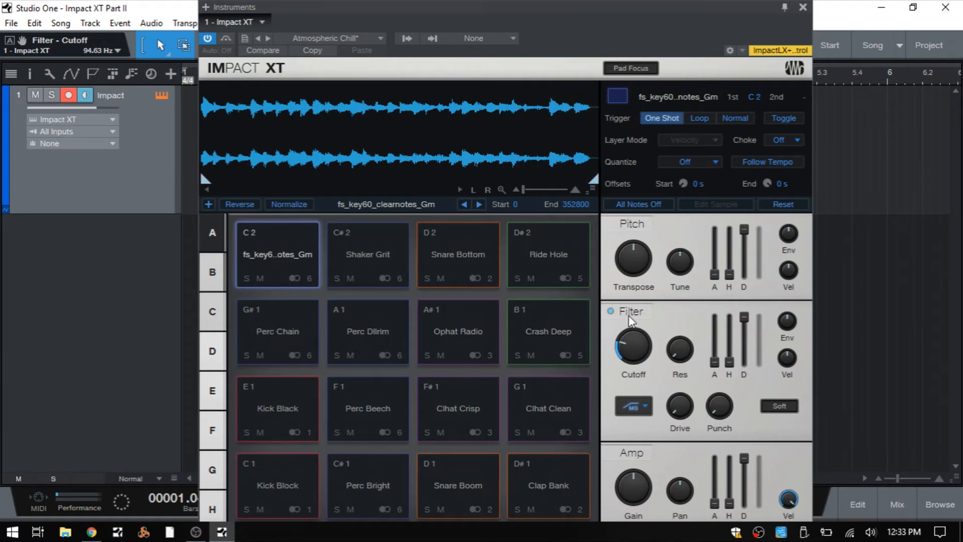
# Go over the available filter types, keeping HP12 Ladder, and set the C 2 pad's cutoff to 550.8 Hz
pyautogui.click(645, 409)
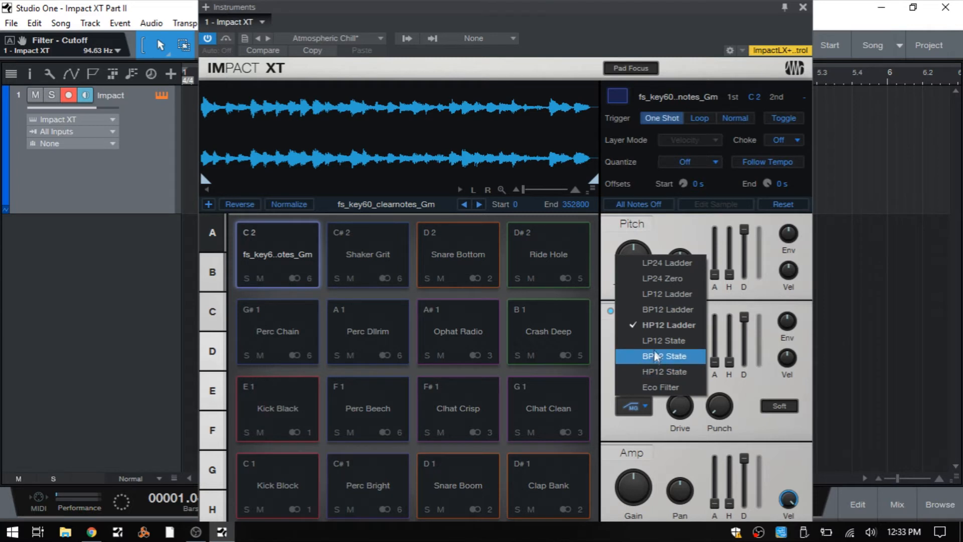
pyautogui.click(605, 371)
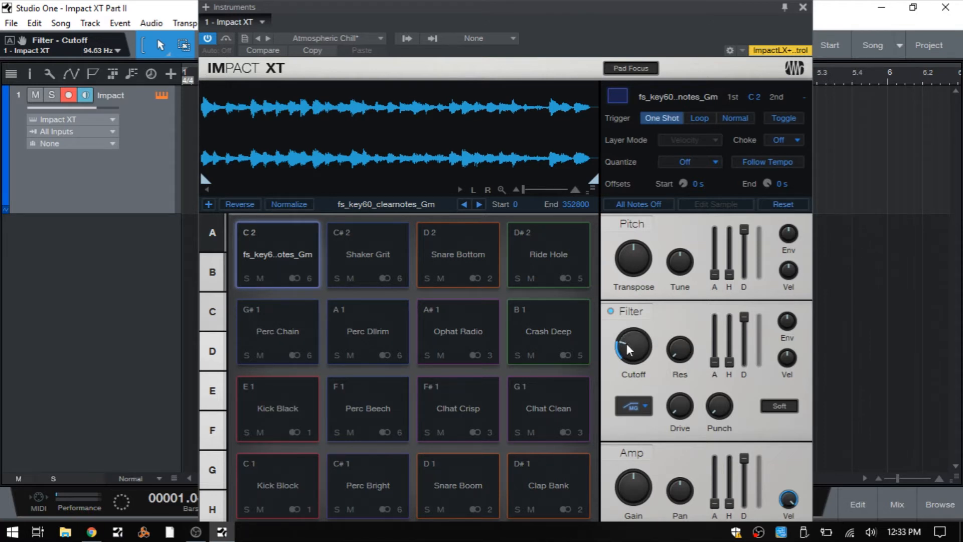
pyautogui.moveTo(645, 354); pyautogui.dragTo(640, 317)
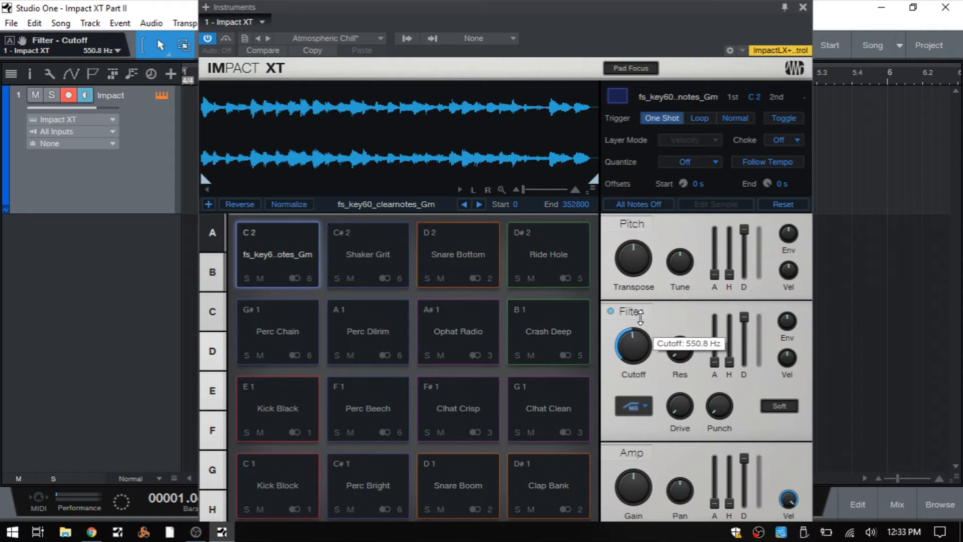
pyautogui.click(677, 349)
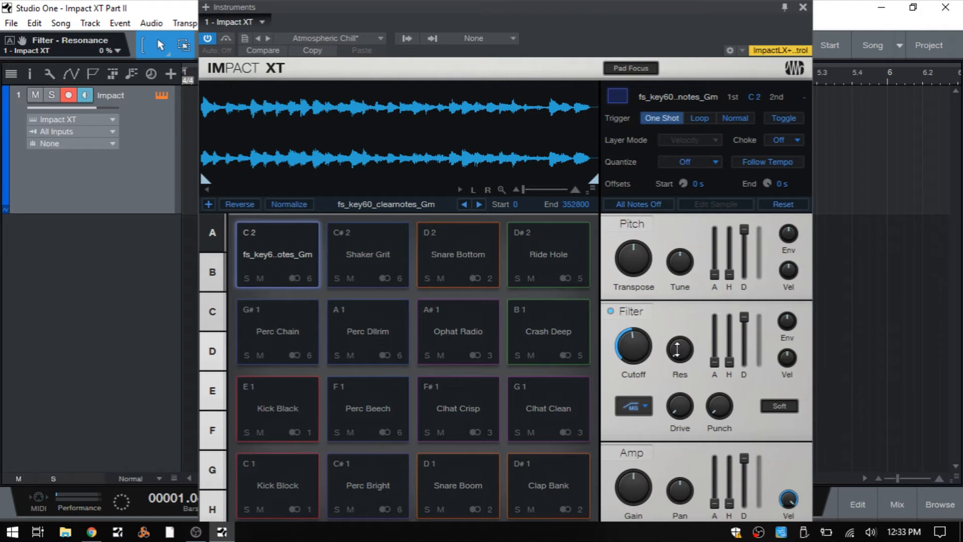
pyautogui.click(634, 340)
pyautogui.scroll(-2, 633, 342)
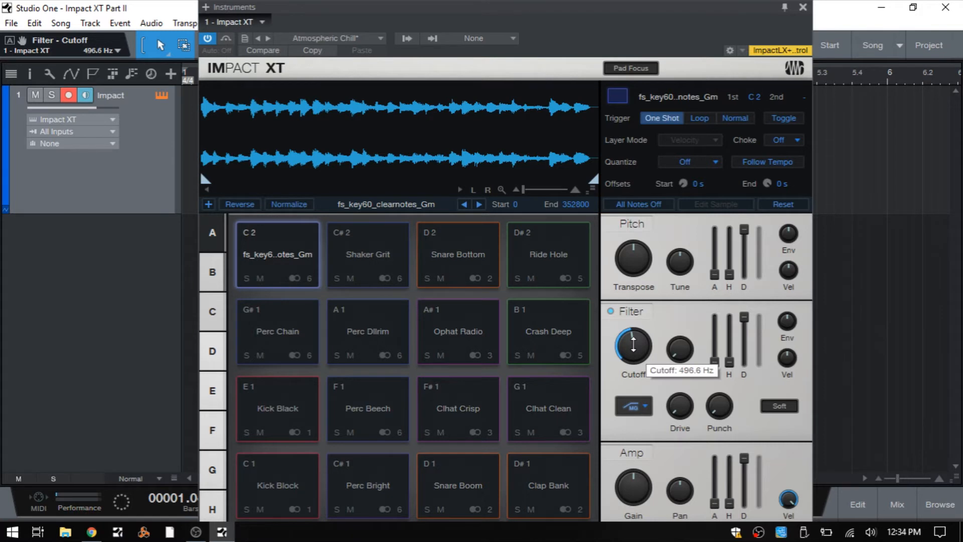
pyautogui.scroll(2, 633, 344)
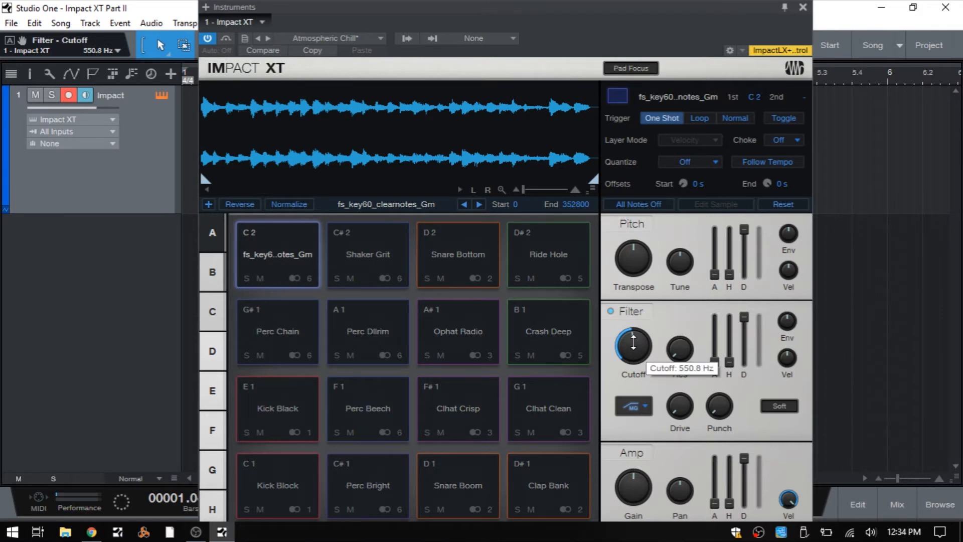
# Audition resonance at 57% and 47% with the cutoff lowered to 216.8 Hz, and reset resonance to 0% and cutoff to 20.00 kHz
pyautogui.moveTo(685, 363); pyautogui.dragTo(676, 270)
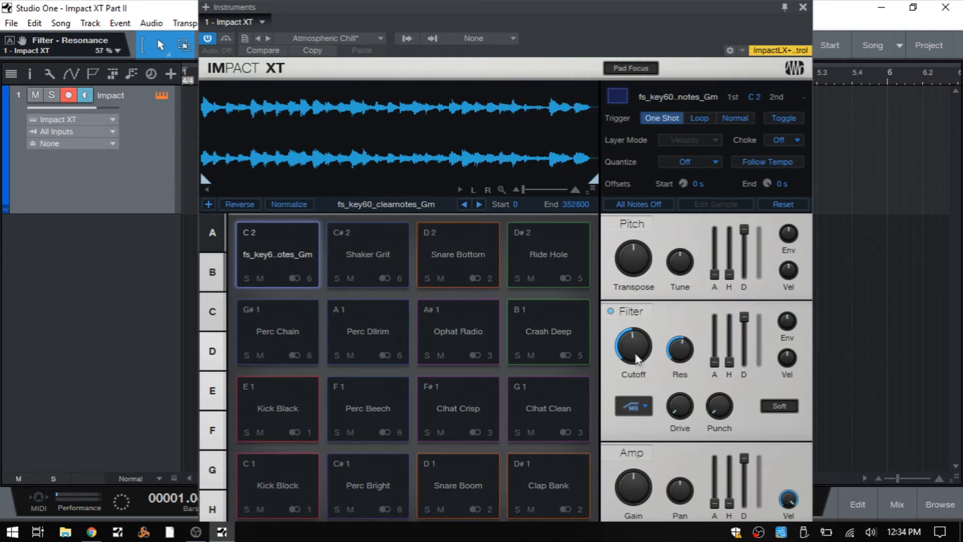
pyautogui.moveTo(681, 350); pyautogui.dragTo(683, 362)
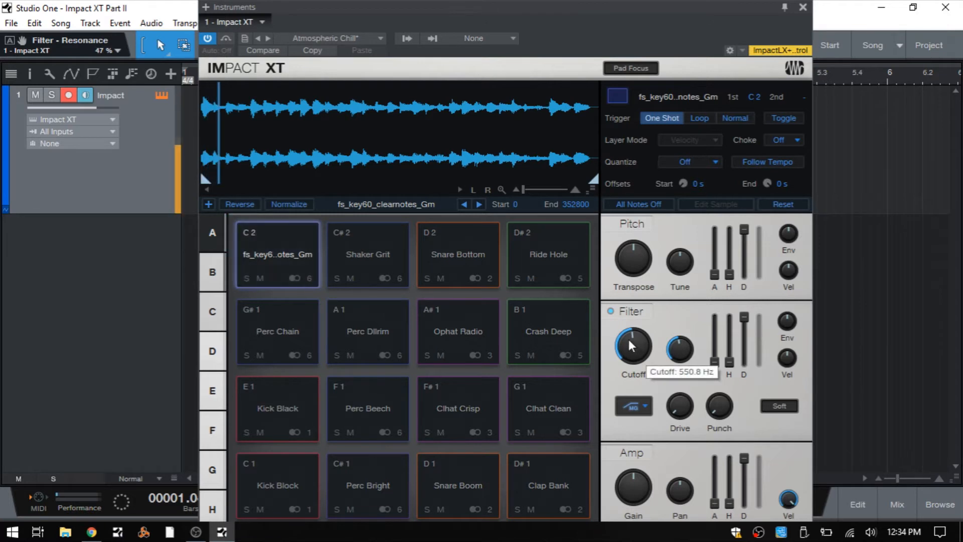
pyautogui.moveTo(629, 337); pyautogui.dragTo(642, 368)
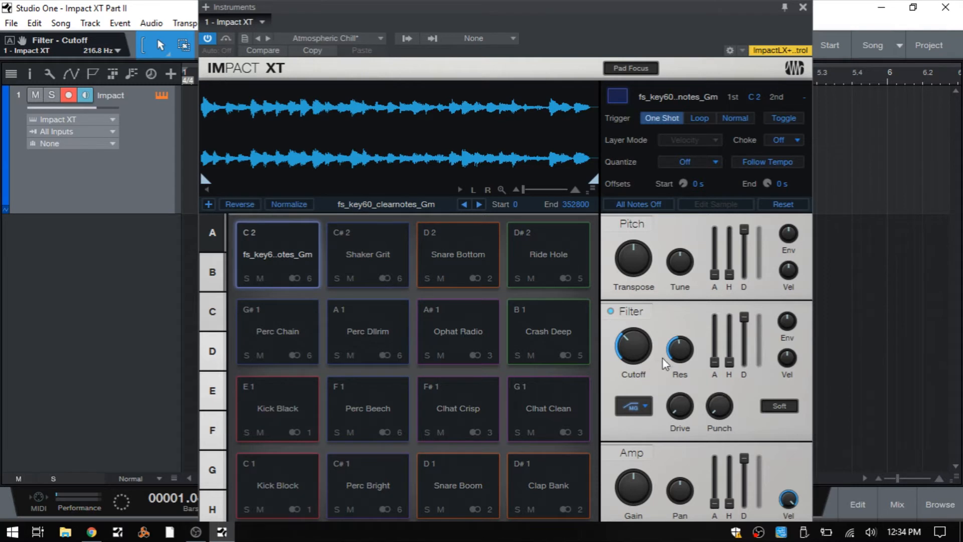
pyautogui.keyDown('ctrl'); pyautogui.click(680, 350); pyautogui.keyUp('ctrl')
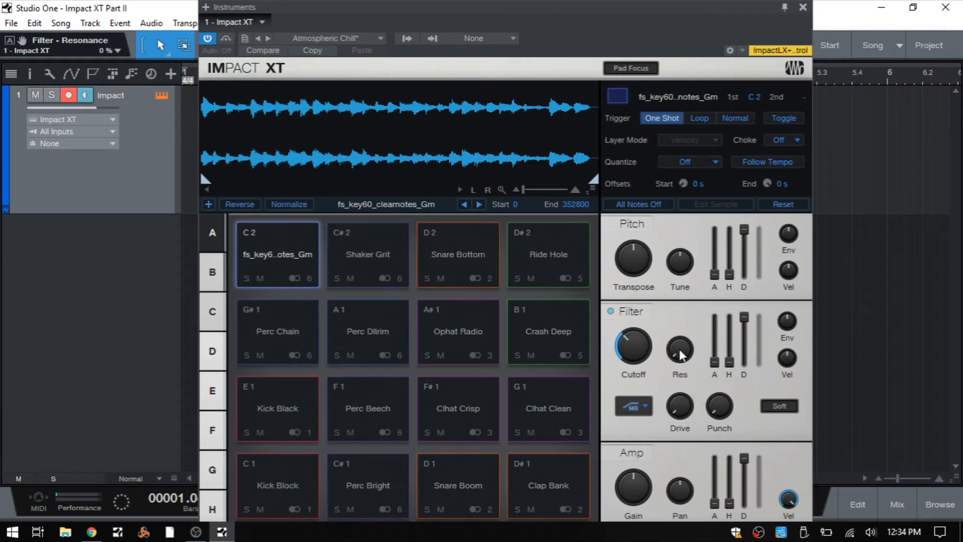
pyautogui.keyDown('ctrl'); pyautogui.click(628, 348); pyautogui.keyUp('ctrl')
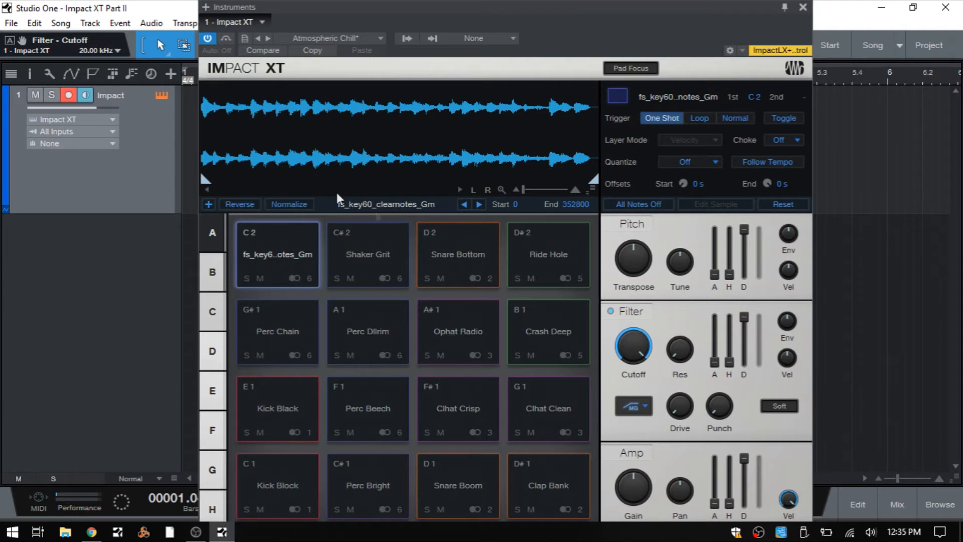
# Set the C 2 pad's filter envelope amount to -4080.00 and attack to 1.866 s, with the cutoff at 2.05 kHz
pyautogui.moveTo(791, 325); pyautogui.dragTo(778, 347)
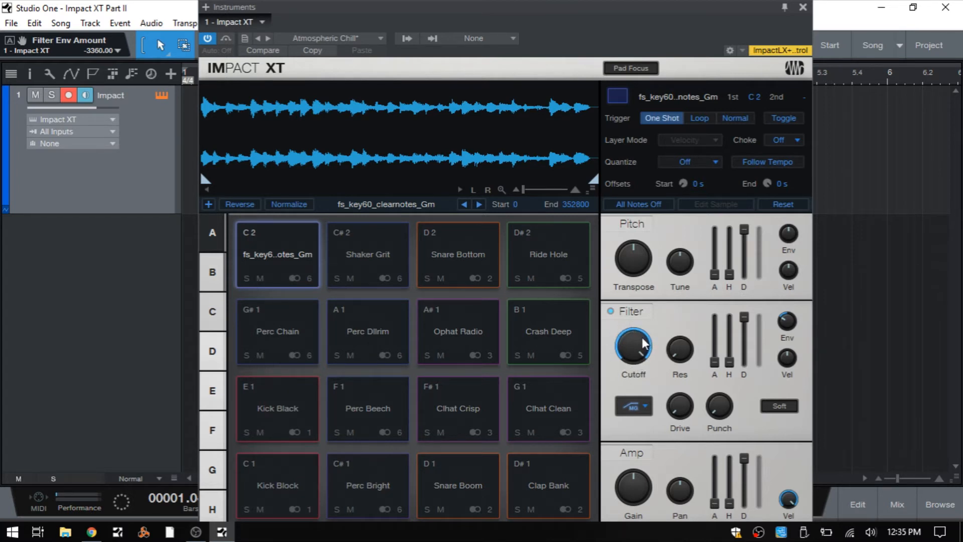
pyautogui.moveTo(636, 341); pyautogui.dragTo(627, 382)
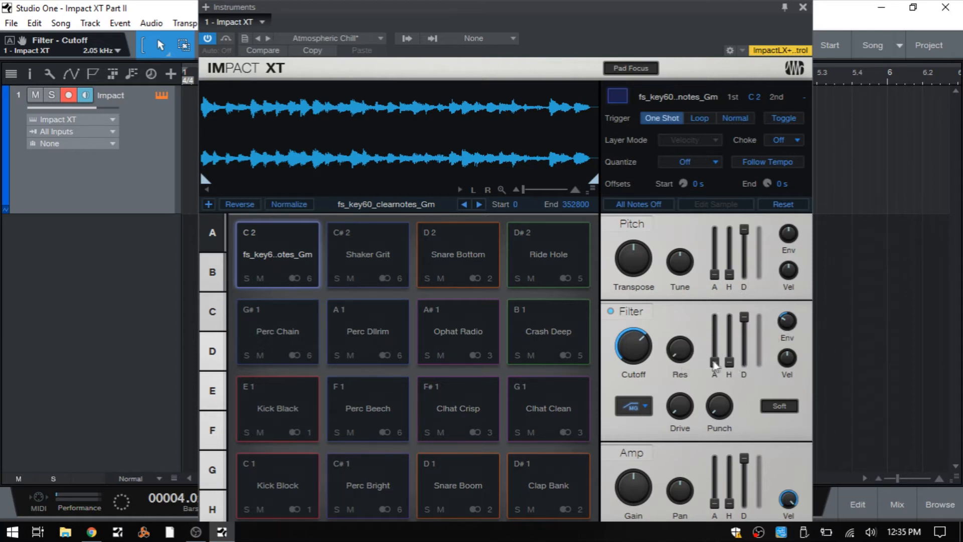
pyautogui.moveTo(716, 370); pyautogui.dragTo(718, 342)
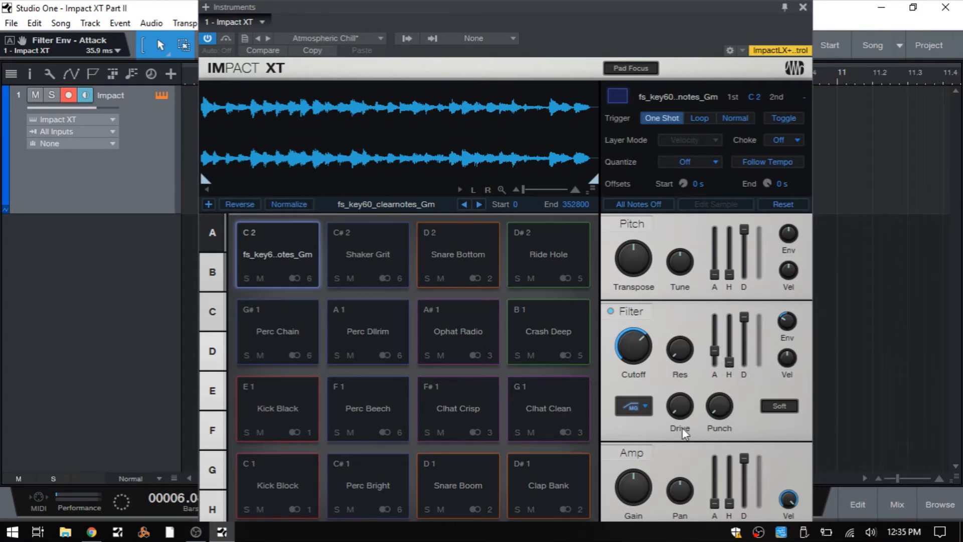
pyautogui.moveTo(717, 361); pyautogui.dragTo(716, 313)
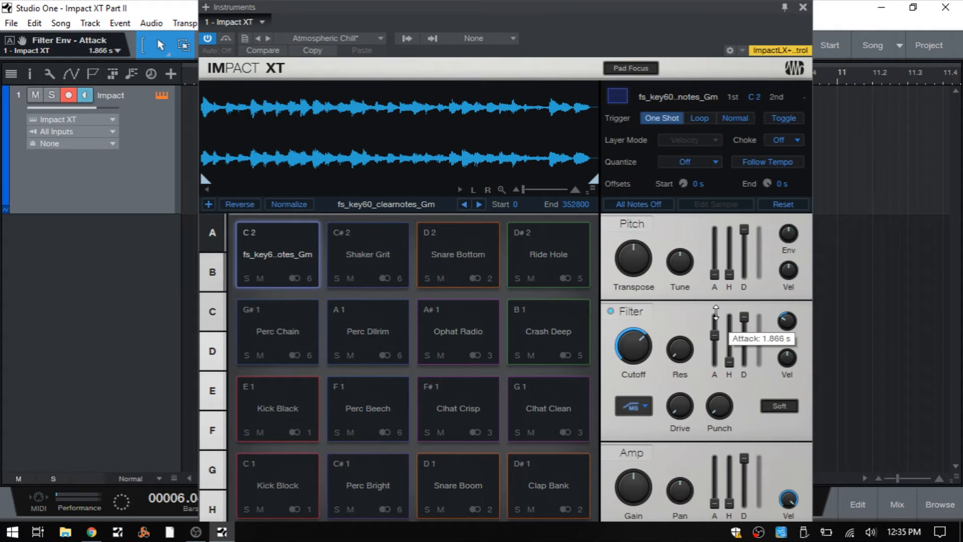
pyautogui.moveTo(784, 322); pyautogui.dragTo(783, 326)
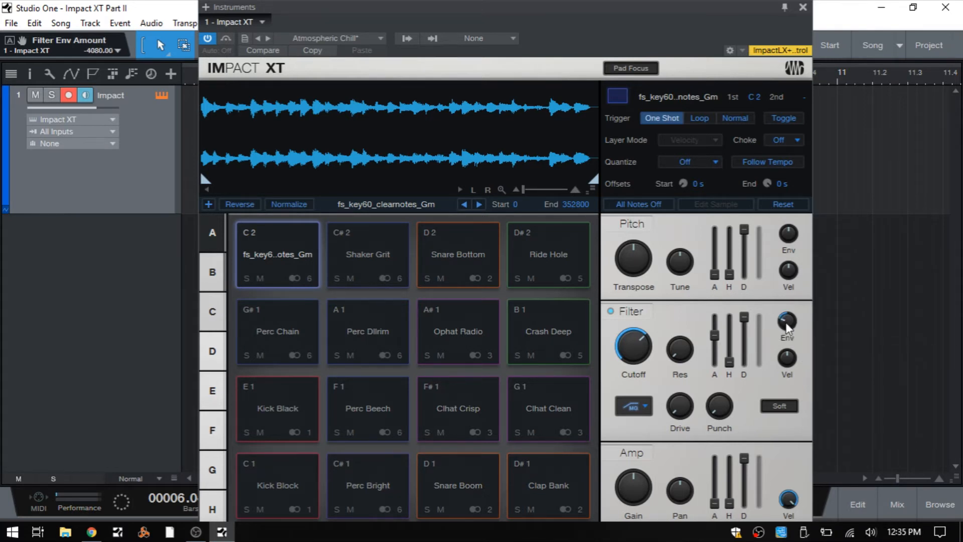
# Change the C 2 pad's filter type to LP24 Ladder and raise the cutoff to 20.00 kHz
pyautogui.moveTo(787, 326)
pyautogui.click(636, 413)
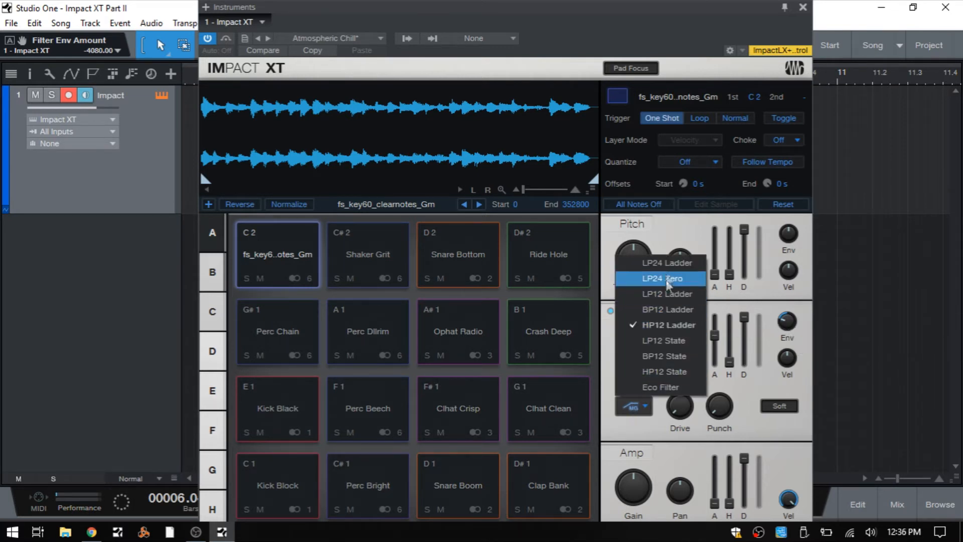
pyautogui.click(662, 263)
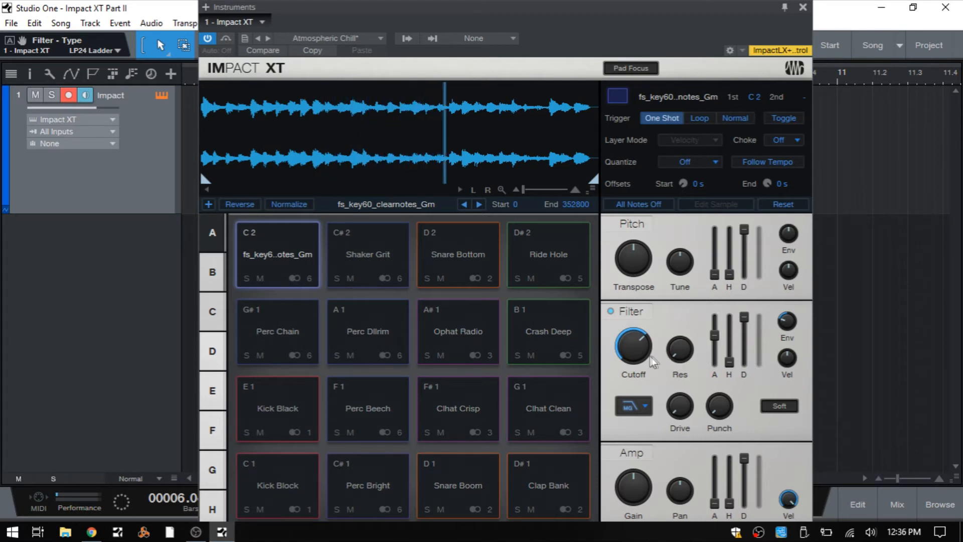
pyautogui.moveTo(633, 346); pyautogui.dragTo(642, 306)
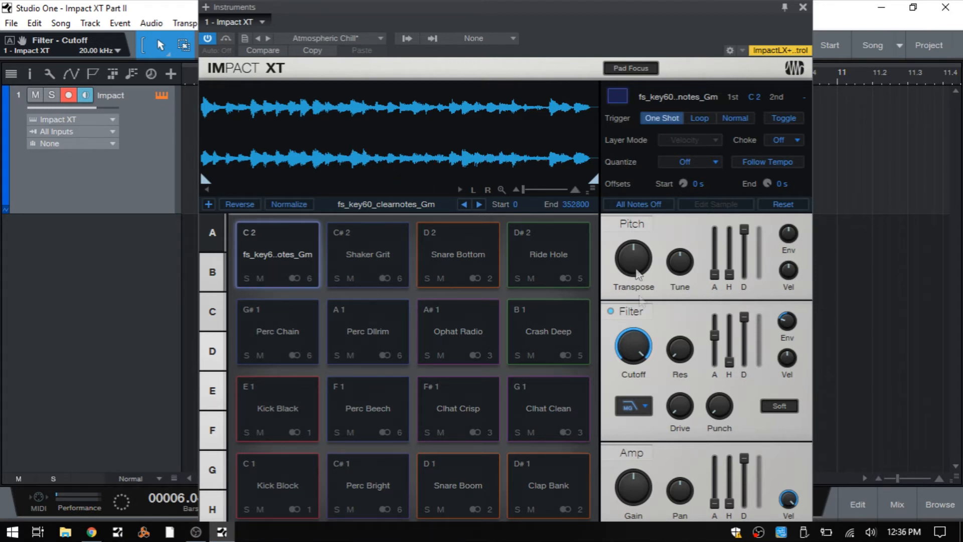
# Set the C 2 pad's filter envelope decay to 2.053 s and hold to 3.224 s
pyautogui.click(745, 321)
pyautogui.moveTo(747, 322); pyautogui.dragTo(741, 363)
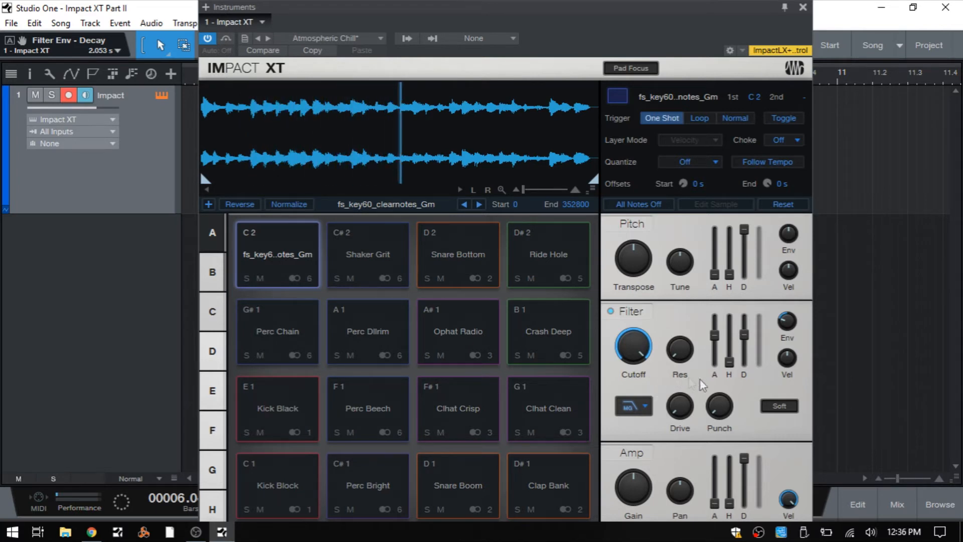
pyautogui.moveTo(729, 362); pyautogui.dragTo(724, 295)
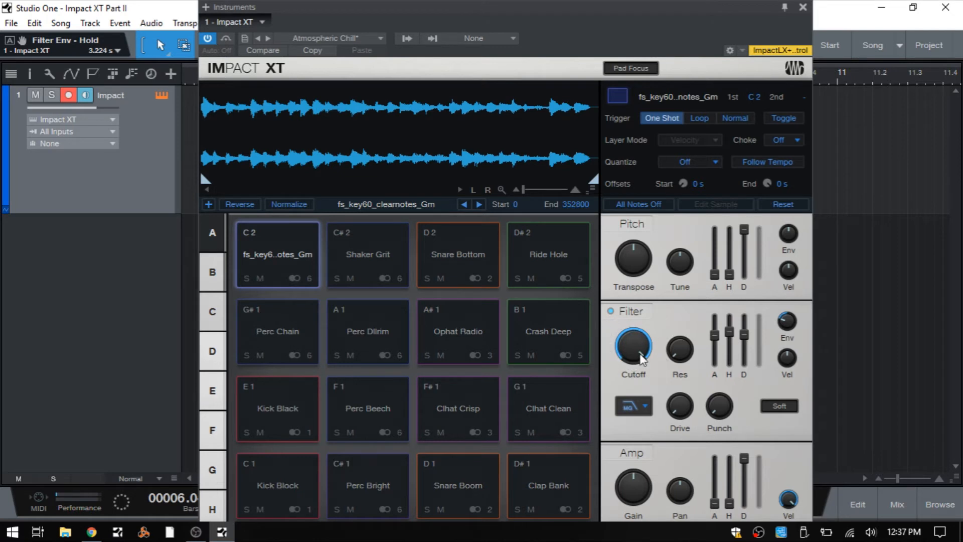
# Switch the C 2 pad's trigger mode to Normal and go over its filter cutoff and envelope attack and decay settings
pyautogui.moveTo(642, 359)
pyautogui.click(733, 120)
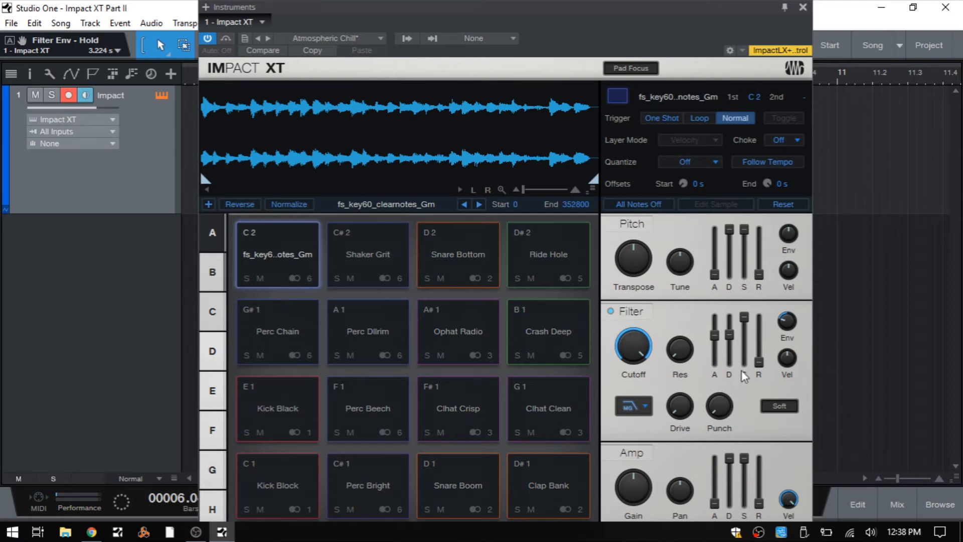
pyautogui.moveTo(738, 370)
pyautogui.moveTo(628, 354); pyautogui.dragTo(629, 332)
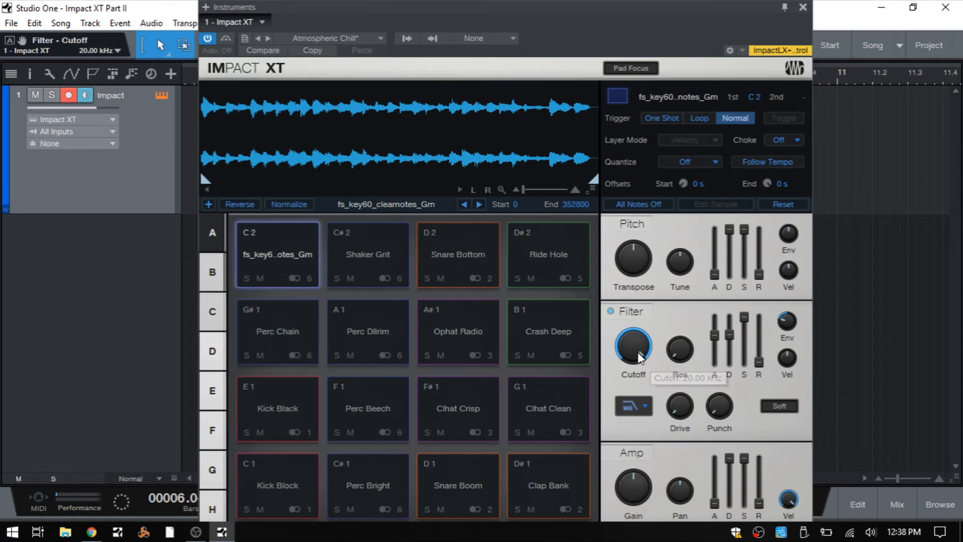
pyautogui.click(717, 342)
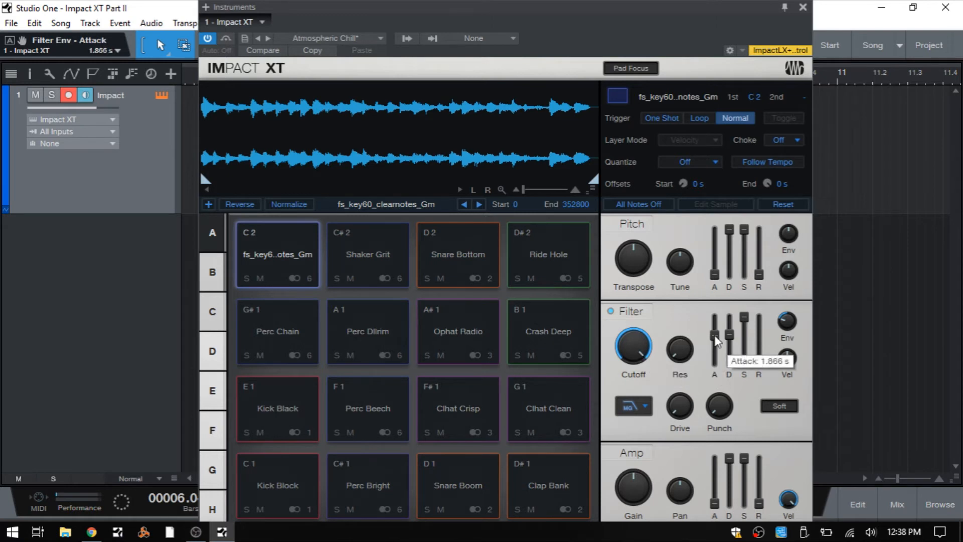
pyautogui.moveTo(716, 342); pyautogui.dragTo(719, 341)
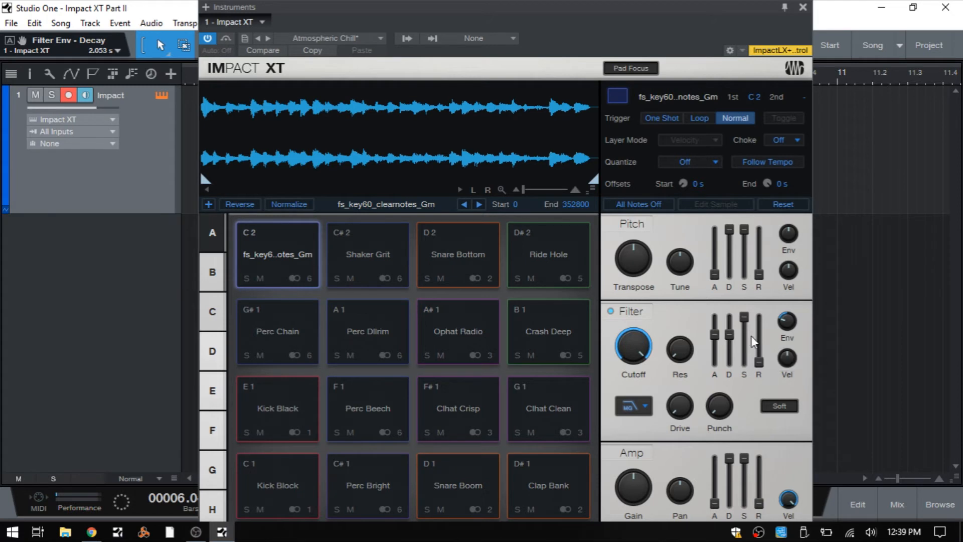
# Go over the C 2 pad's filter envelope sustain and amount, and set the filter envelope release to 854 ms
pyautogui.click(744, 318)
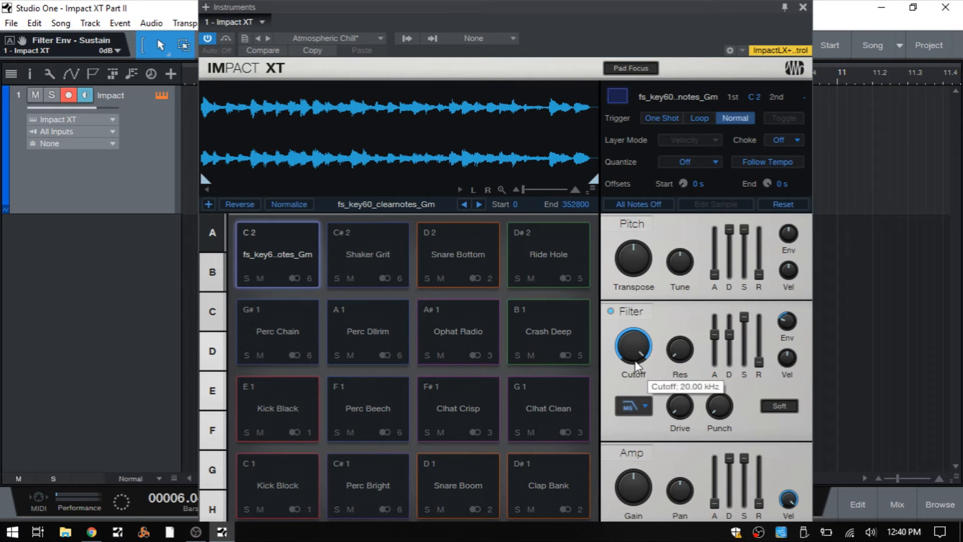
pyautogui.moveTo(746, 319)
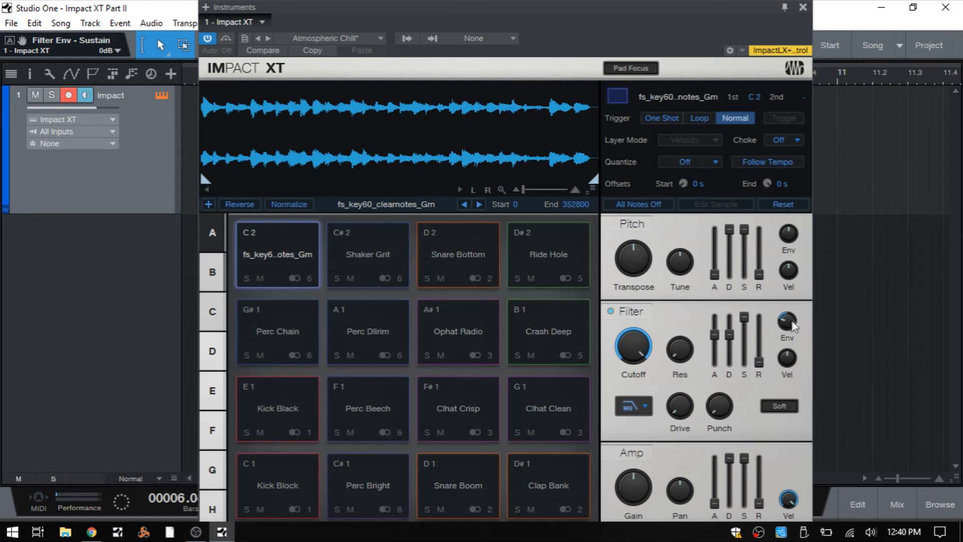
pyautogui.moveTo(786, 323)
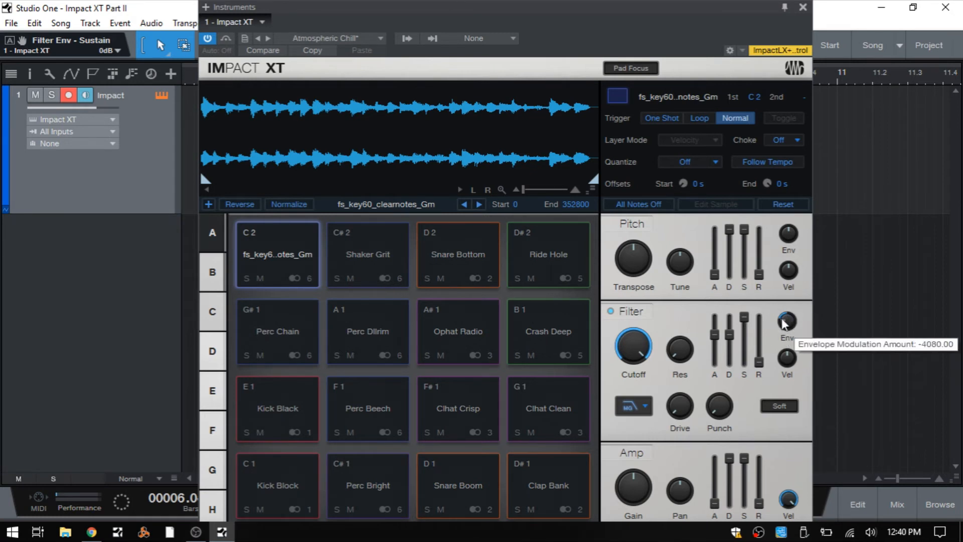
pyautogui.moveTo(759, 363); pyautogui.dragTo(762, 307)
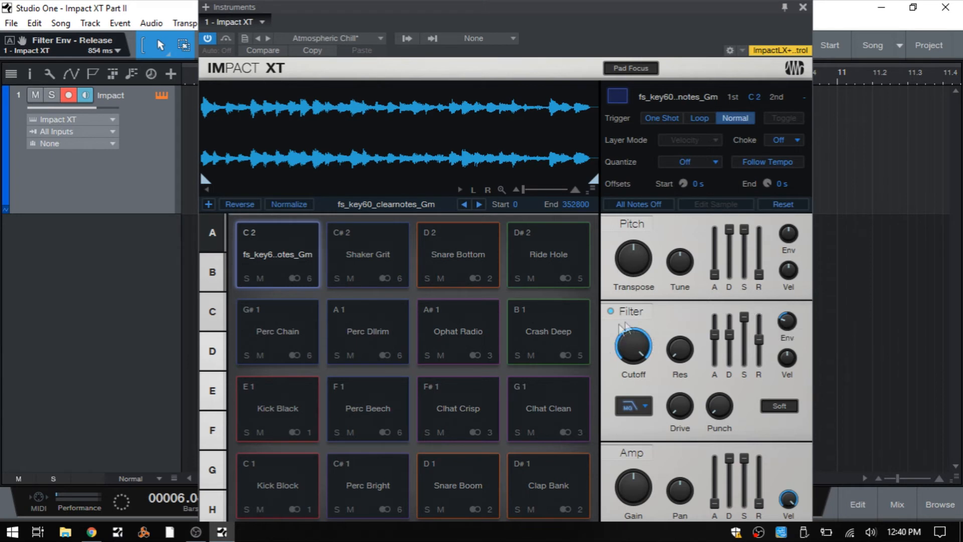
# Go over the C 2 pad's filter envelope stages, setting the release to 1.965 s with the cutoff at 20.00 kHz
pyautogui.moveTo(628, 339)
pyautogui.moveTo(716, 338)
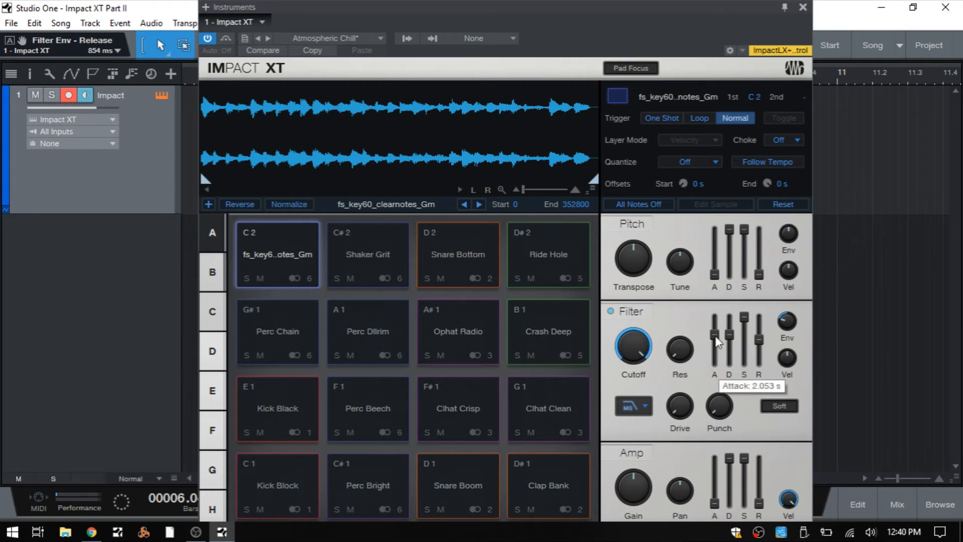
pyautogui.click(715, 337)
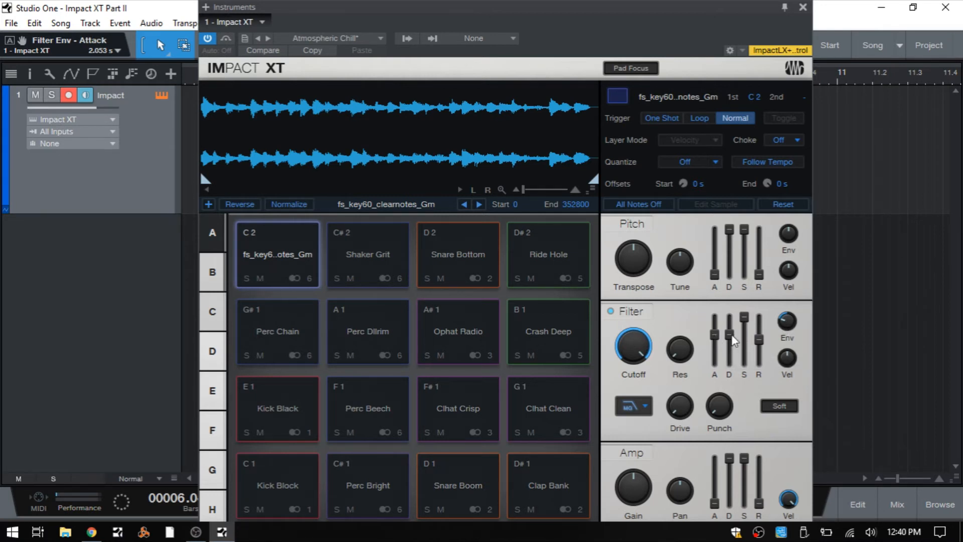
pyautogui.moveTo(733, 341)
pyautogui.moveTo(745, 321)
pyautogui.moveTo(761, 340); pyautogui.dragTo(758, 327)
pyautogui.moveTo(634, 345); pyautogui.dragTo(634, 327)
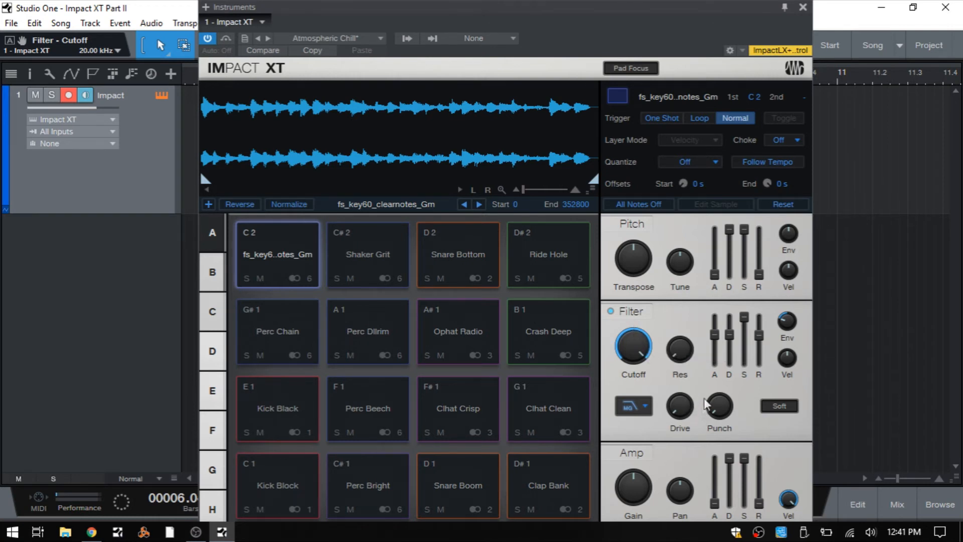
# Set the C 2 pad's amp envelope release to 30.00 s
pyautogui.moveTo(710, 363)
pyautogui.moveTo(629, 484)
pyautogui.moveTo(761, 506)
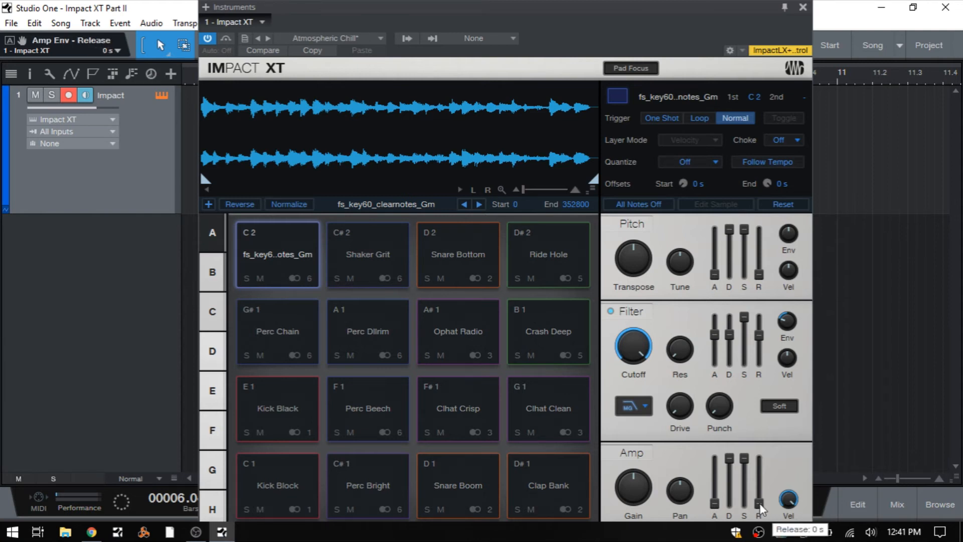
pyautogui.moveTo(760, 508); pyautogui.dragTo(753, 389)
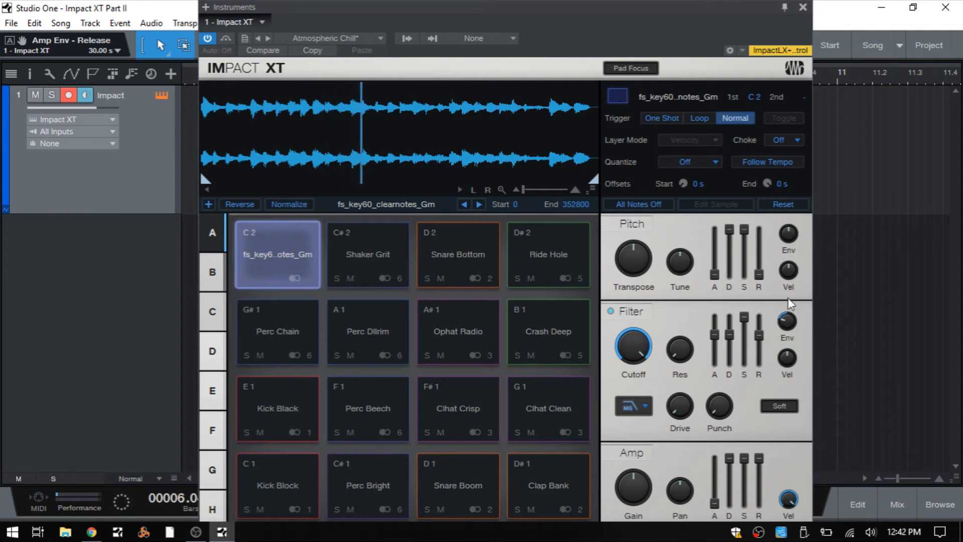
# Set the C 2 pad's filter envelope release to 1.317 s
pyautogui.moveTo(731, 414)
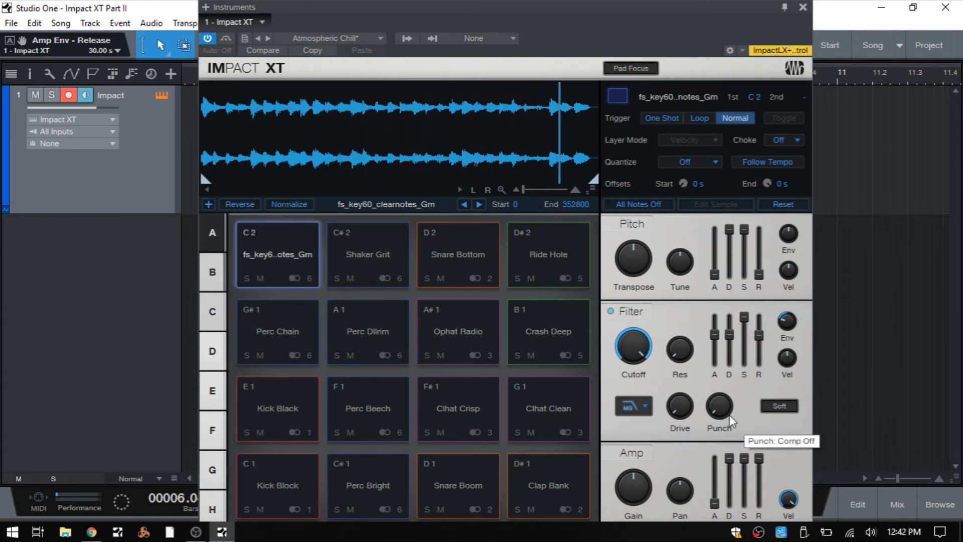
pyautogui.moveTo(762, 342)
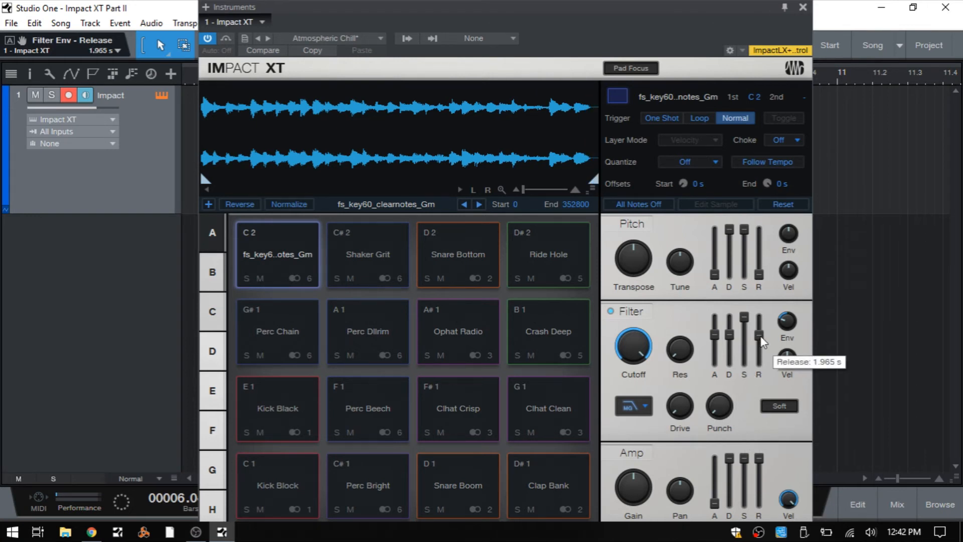
pyautogui.moveTo(762, 343); pyautogui.dragTo(762, 346)
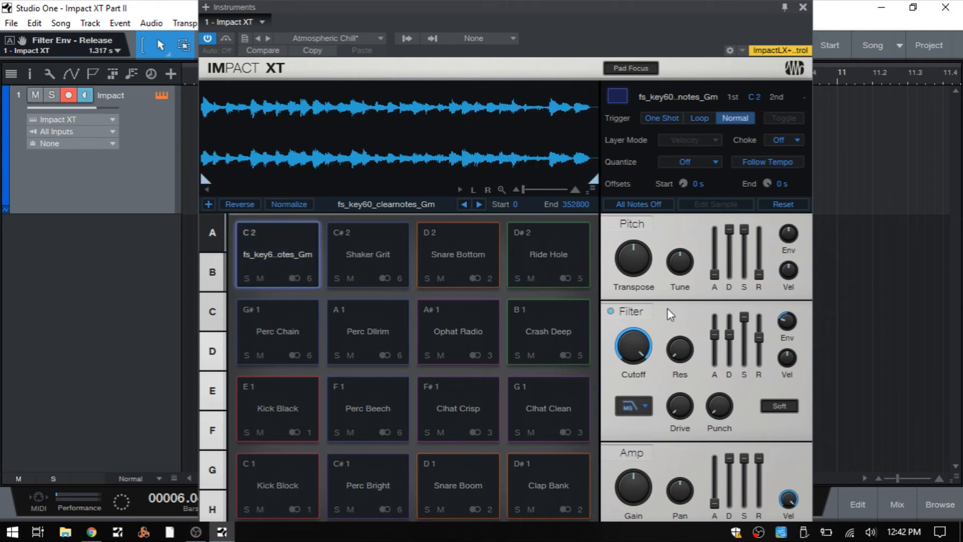
# Reset the C 2 pad's parameters to their defaults, keeping the filter cutoff at 20.00 kHz
pyautogui.click(784, 205)
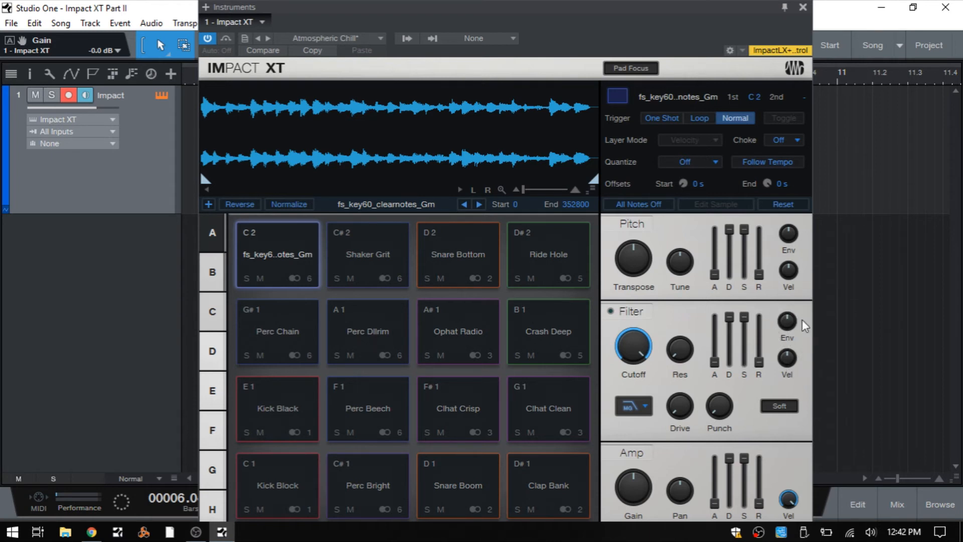
pyautogui.moveTo(787, 368)
pyautogui.moveTo(632, 335)
pyautogui.mouseDown()
pyautogui.moveTo(635, 388)
pyautogui.moveTo(647, 329)
pyautogui.mouseUp()
# Sweep the Snare Bottom pad's filter cutoff down to 1.72 kHz and back to 20.00 kHz, and turn its filter on
pyautogui.click(459, 284)
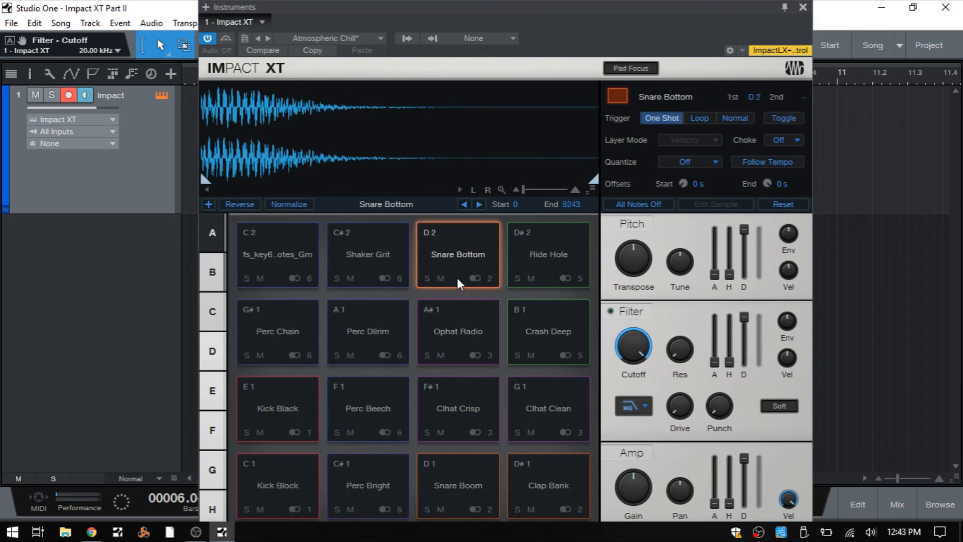
pyautogui.moveTo(637, 342); pyautogui.dragTo(638, 392)
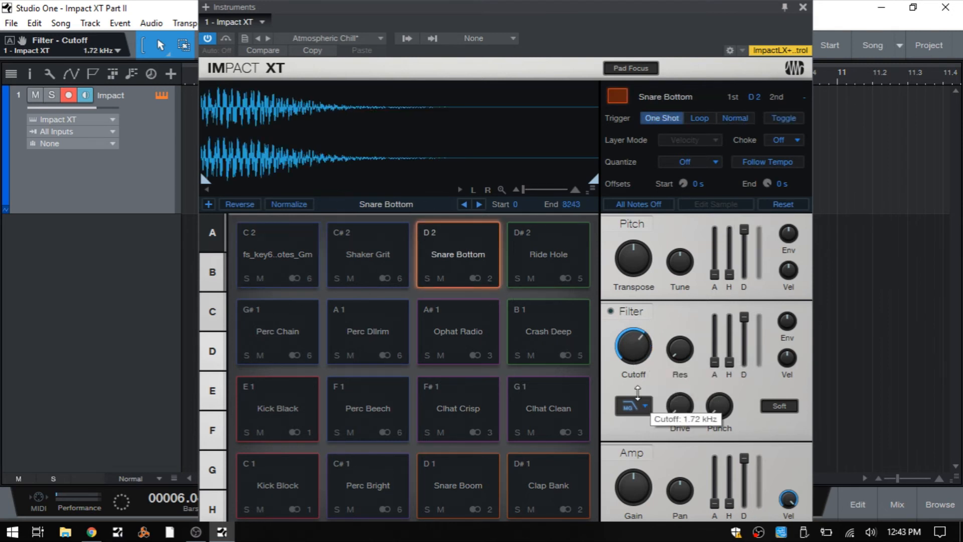
pyautogui.moveTo(632, 346); pyautogui.dragTo(646, 277)
pyautogui.click(611, 312)
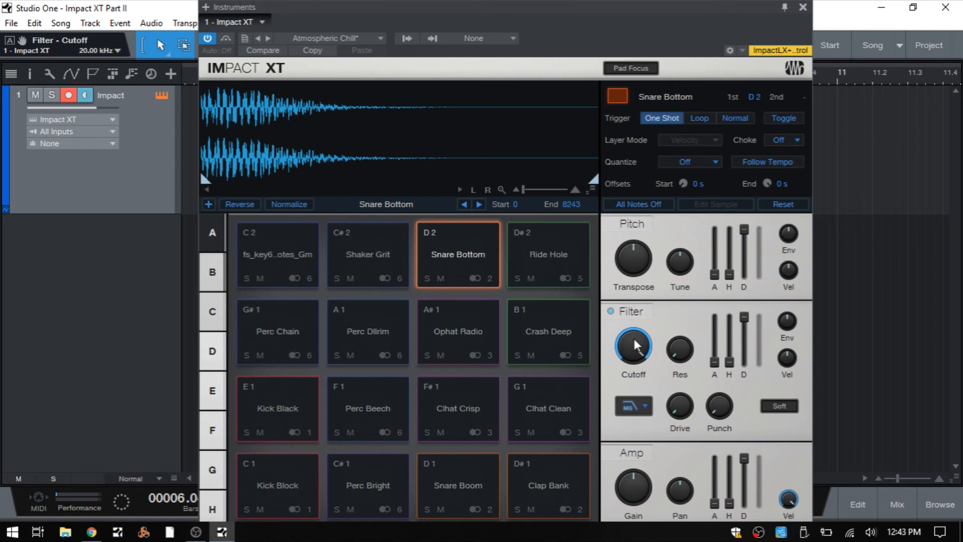
# Lower the Snare Bottom pad's filter cutoff and raise its velocity-to-cutoff amount to 70.0 %, followed by 100.0 %
pyautogui.moveTo(634, 345); pyautogui.dragTo(628, 394)
pyautogui.moveTo(790, 365); pyautogui.dragTo(792, 310)
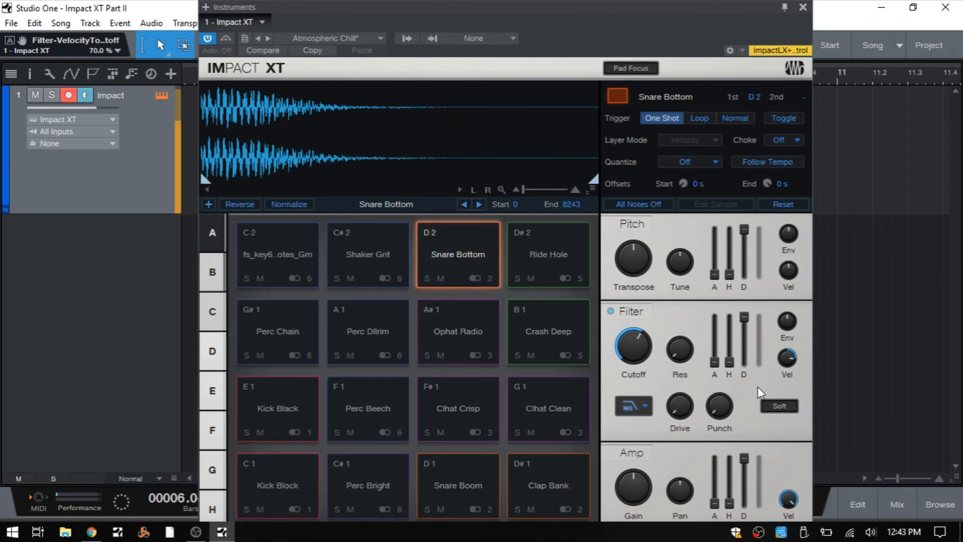
pyautogui.moveTo(787, 359); pyautogui.dragTo(787, 337)
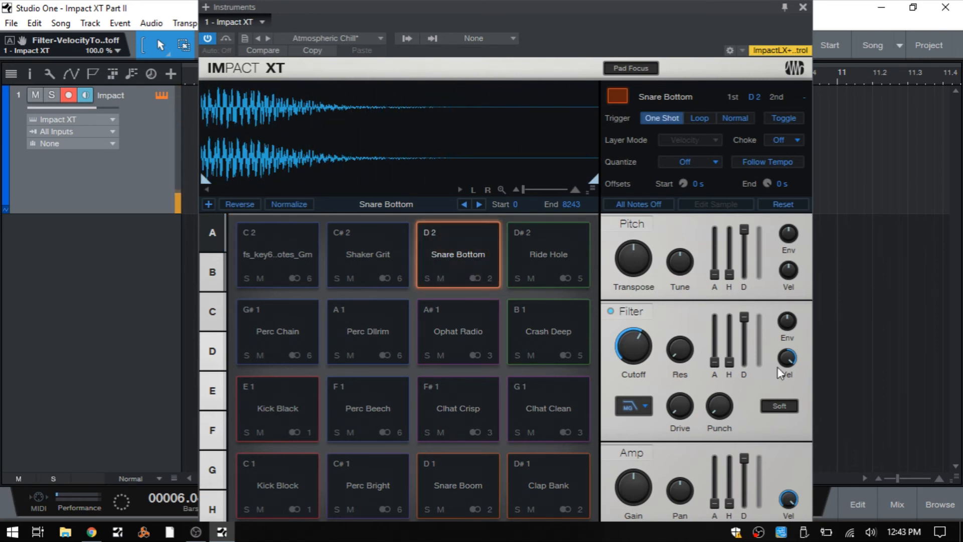
# Return the Snare Bottom cutoff to 20.00 kHz and try velocity-to-cutoff amounts of -87.0 %, -64.0 % and -46.0 % before resetting the amount
pyautogui.moveTo(634, 359); pyautogui.dragTo(663, 298)
pyautogui.moveTo(787, 357); pyautogui.dragTo(768, 484)
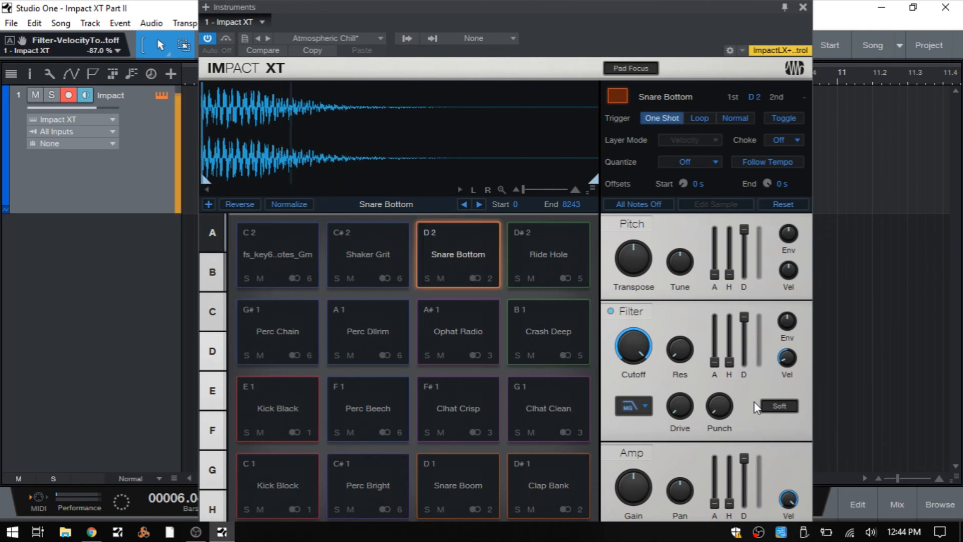
pyautogui.moveTo(791, 367); pyautogui.dragTo(790, 352)
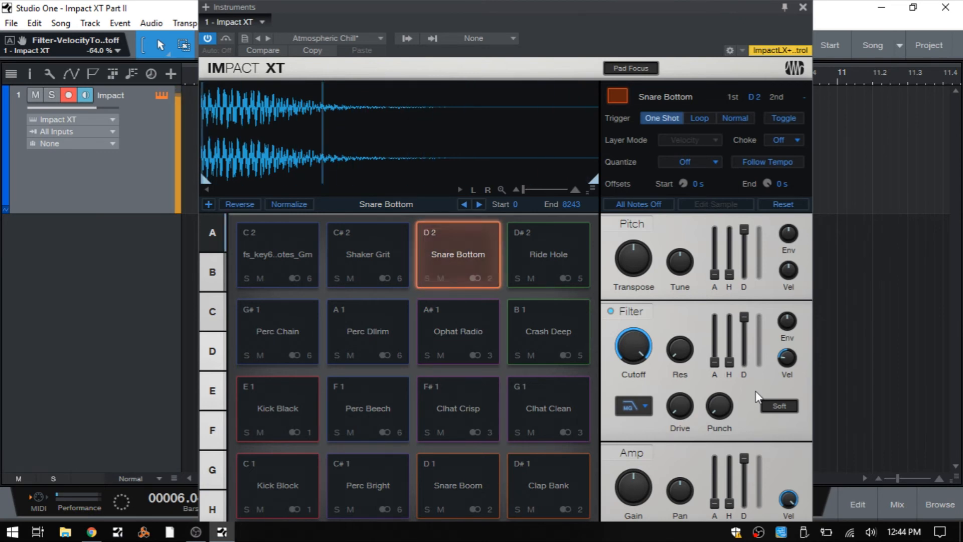
pyautogui.moveTo(788, 359); pyautogui.dragTo(788, 344)
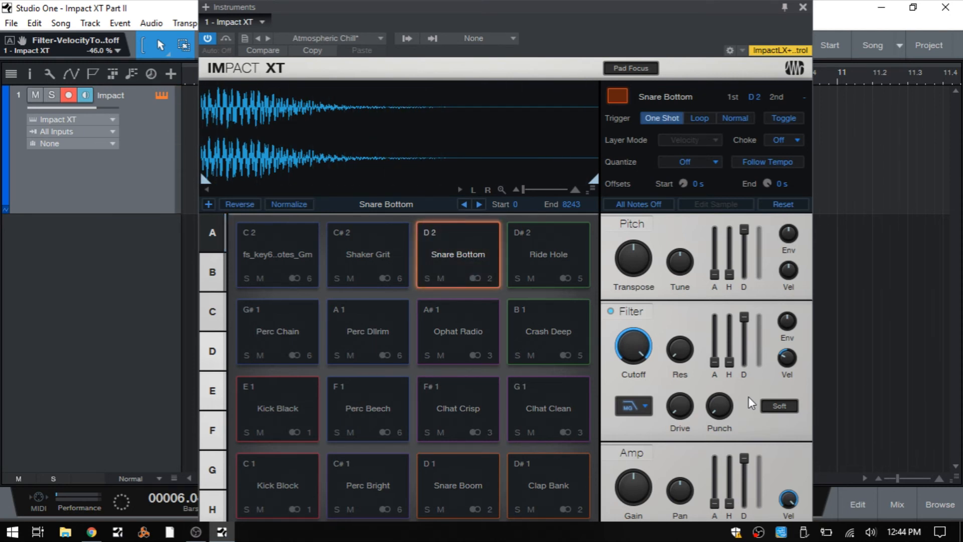
pyautogui.doubleClick(786, 364)
# Go over the Snare Bottom pad's Drive and Punch, leaving Punch at Comp Off, and switch soft clipping on and off
pyautogui.moveTo(681, 409)
pyautogui.moveTo(721, 414)
pyautogui.moveTo(721, 416); pyautogui.dragTo(731, 439)
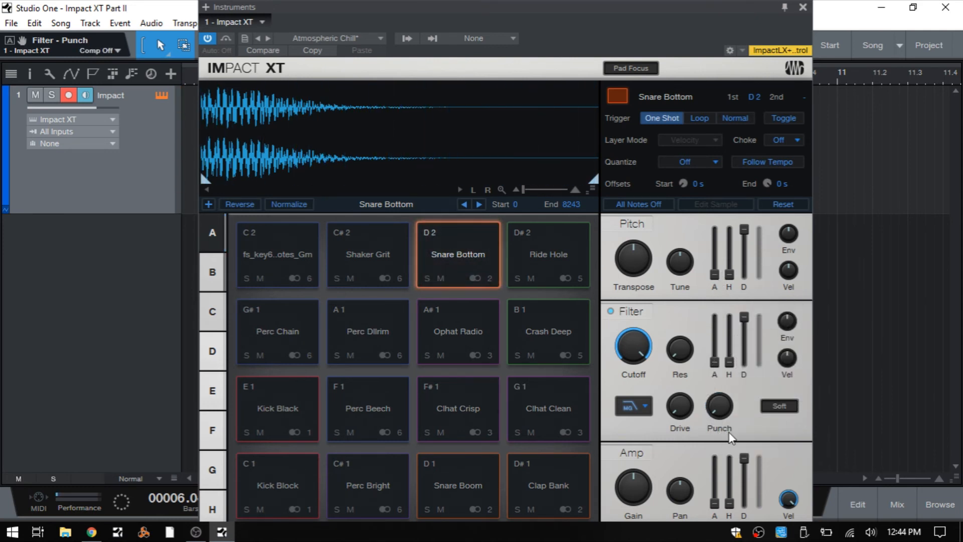
pyautogui.click(777, 407)
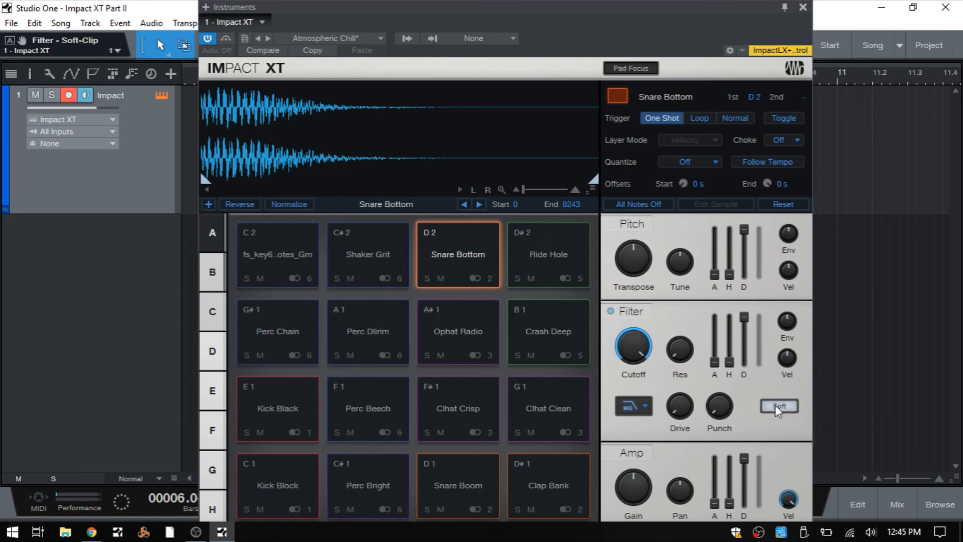
pyautogui.click(778, 407)
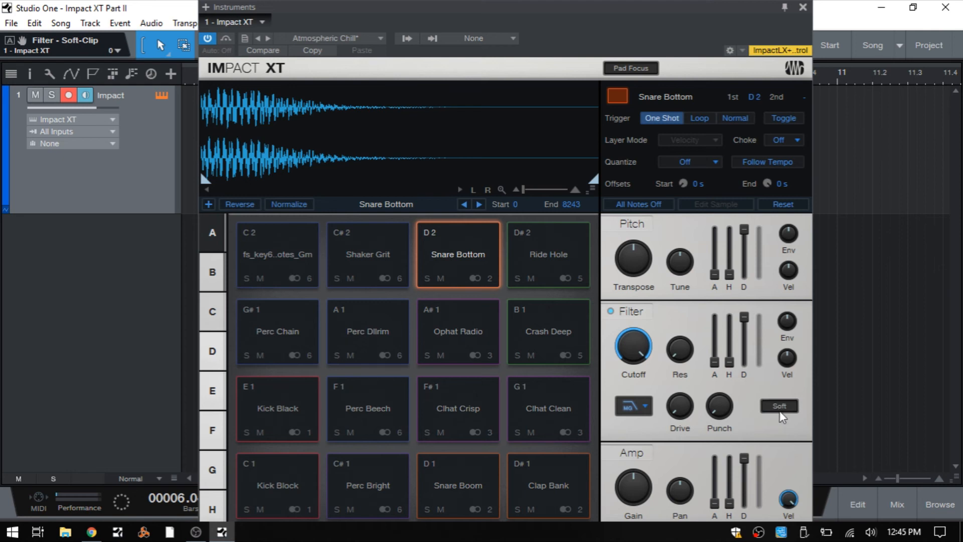
# Raise the C 2 pad's amp envelope release to 2.438 s and further to 30.00 s
pyautogui.moveTo(546, 21); pyautogui.dragTo(540, 20)
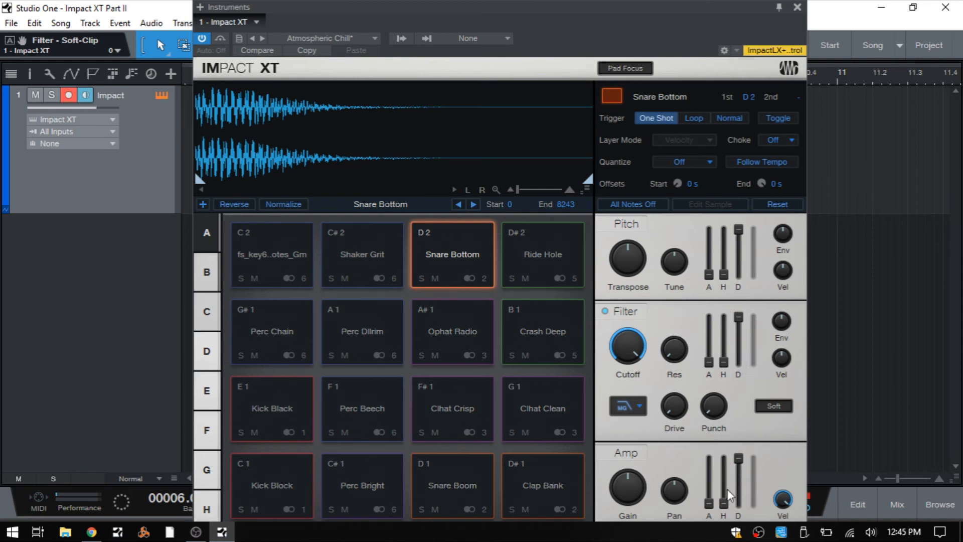
pyautogui.moveTo(661, 499)
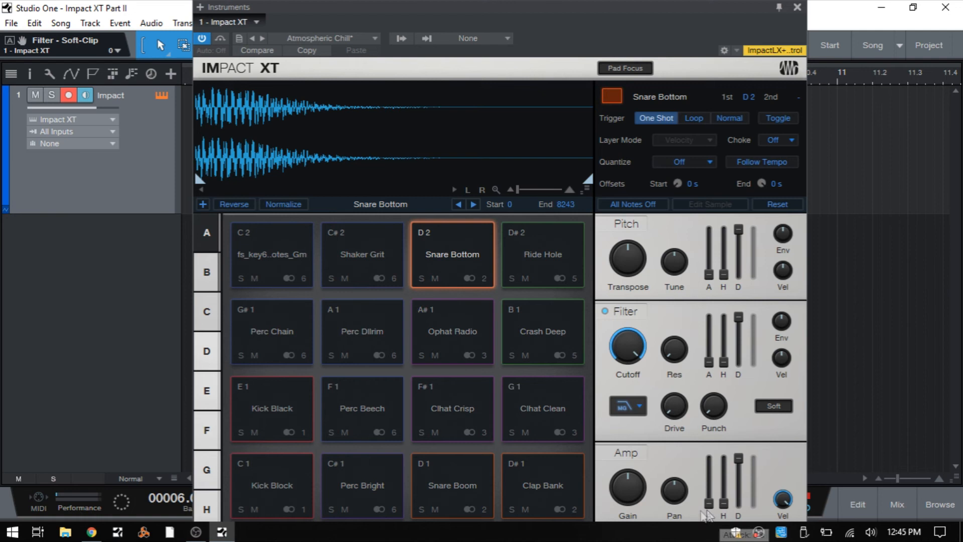
pyautogui.click(272, 286)
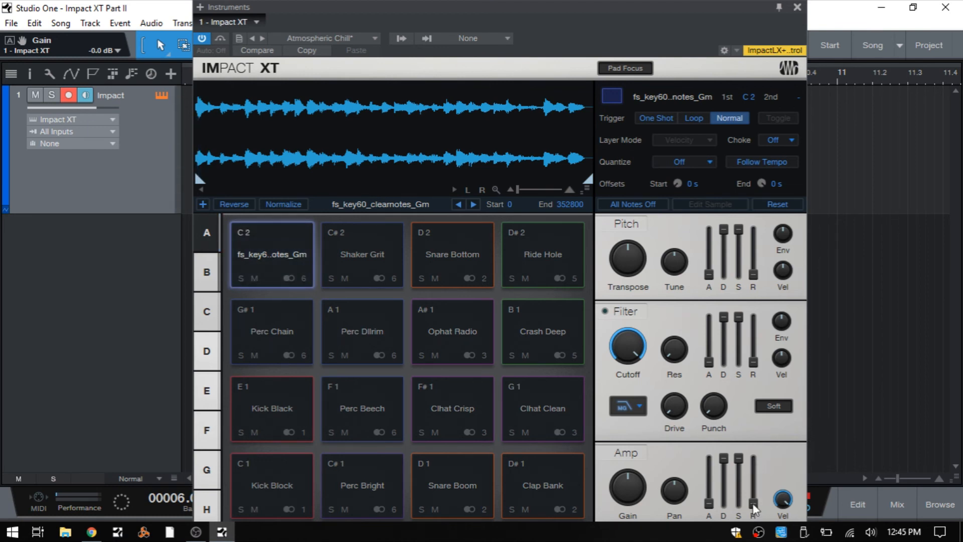
pyautogui.moveTo(756, 505); pyautogui.dragTo(760, 441)
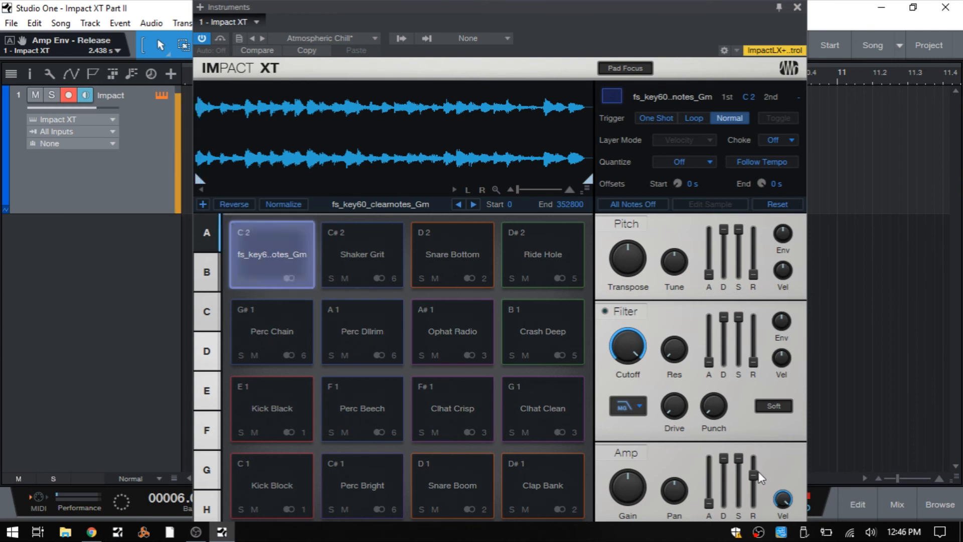
pyautogui.moveTo(753, 476)
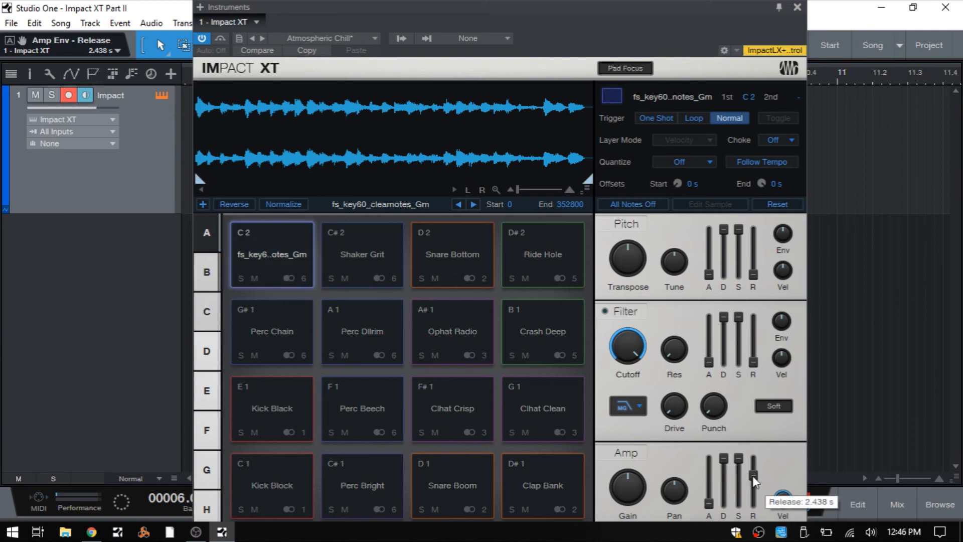
pyautogui.moveTo(753, 475); pyautogui.dragTo(753, 416)
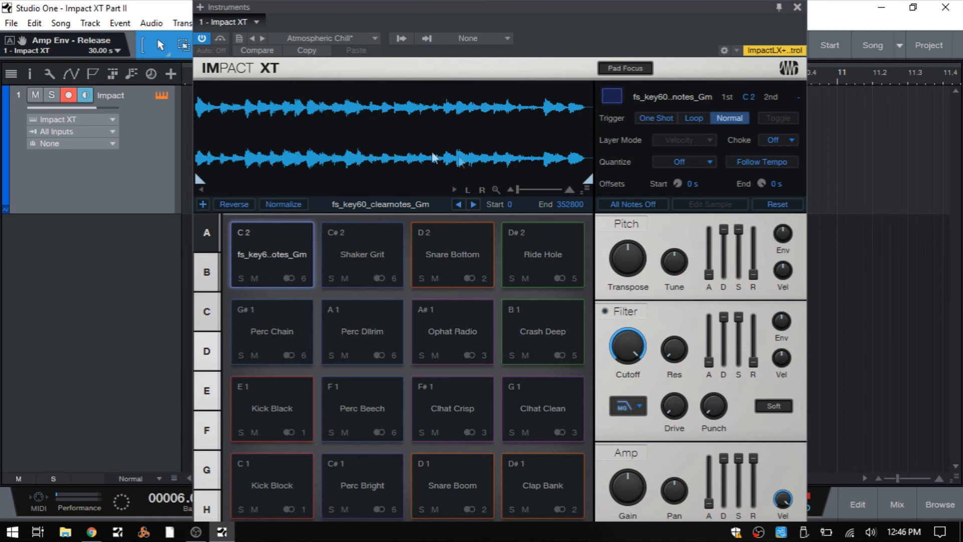
# Switch the C 2 pad's trigger mode to One Shot and back to Normal to compare the amp envelope stages
pyautogui.click(474, 156)
pyautogui.click(654, 118)
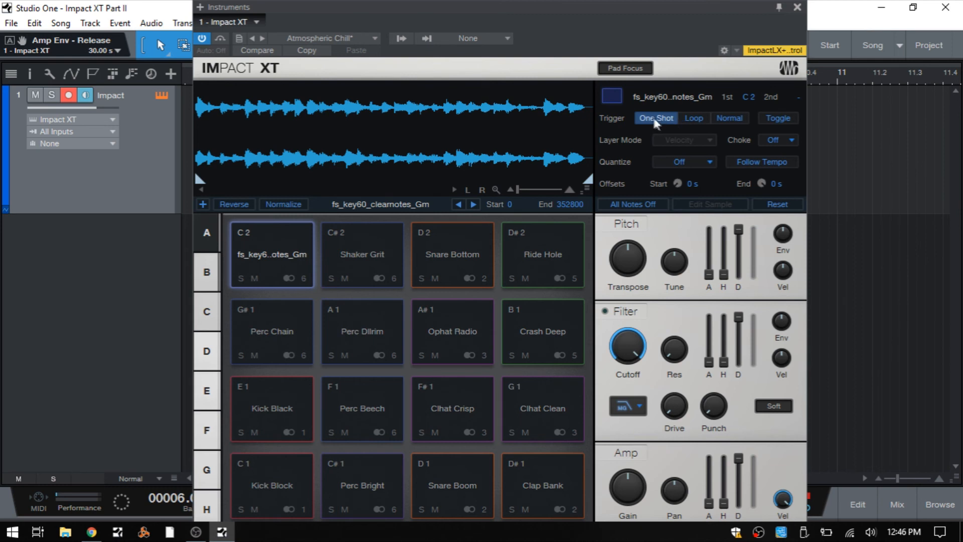
pyautogui.click(730, 120)
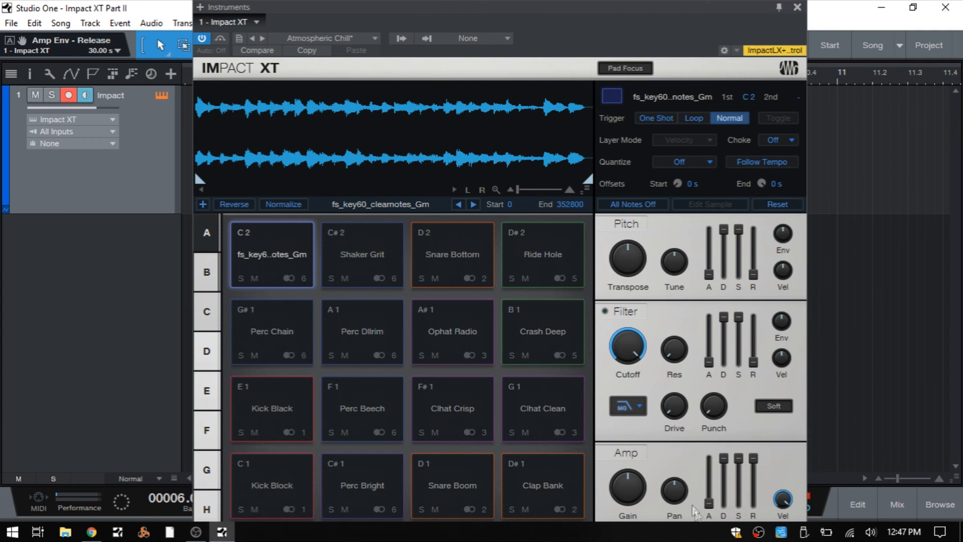
# Go over the C 2 pad's amp attack at 0 s, stop all sounding notes and raise the attack to mid-range
pyautogui.moveTo(709, 512)
pyautogui.moveTo(709, 505); pyautogui.dragTo(709, 510)
pyautogui.moveTo(710, 507)
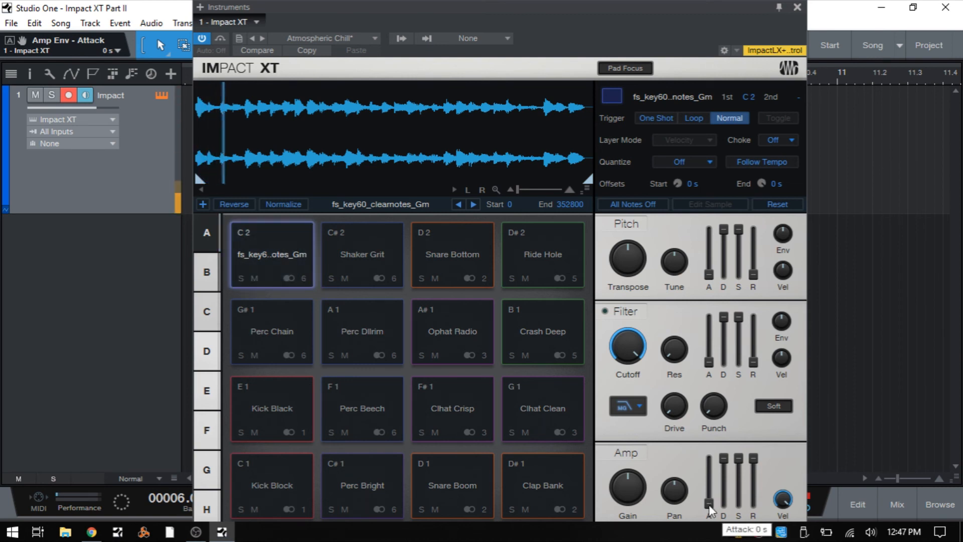
pyautogui.click(632, 207)
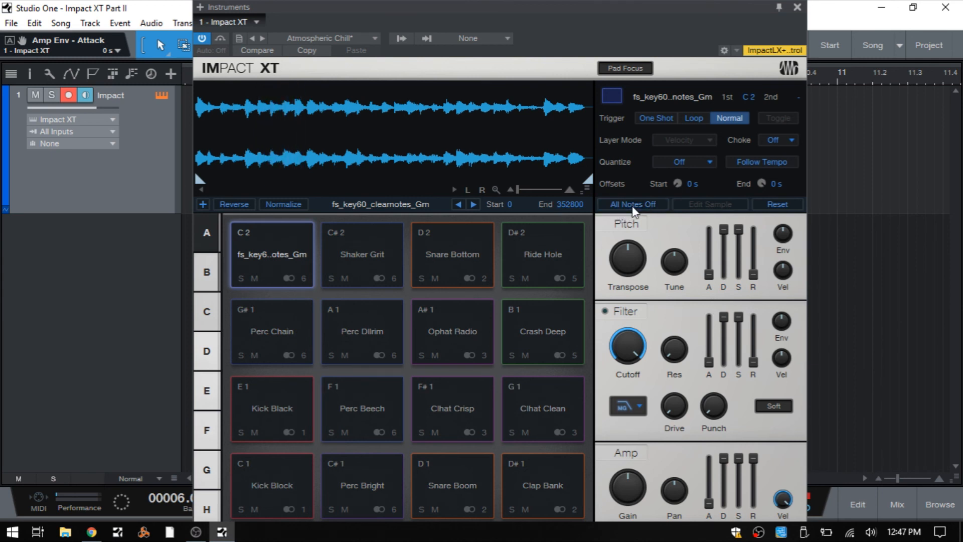
pyautogui.moveTo(709, 503); pyautogui.dragTo(714, 443)
# Lower the C 2 pad's amp envelope decay to its minimum, keeping the sustain at maximum
pyautogui.moveTo(726, 466)
pyautogui.moveTo(724, 461); pyautogui.dragTo(725, 517)
pyautogui.moveTo(741, 454); pyautogui.dragTo(738, 456)
pyautogui.moveTo(723, 502); pyautogui.dragTo(724, 522)
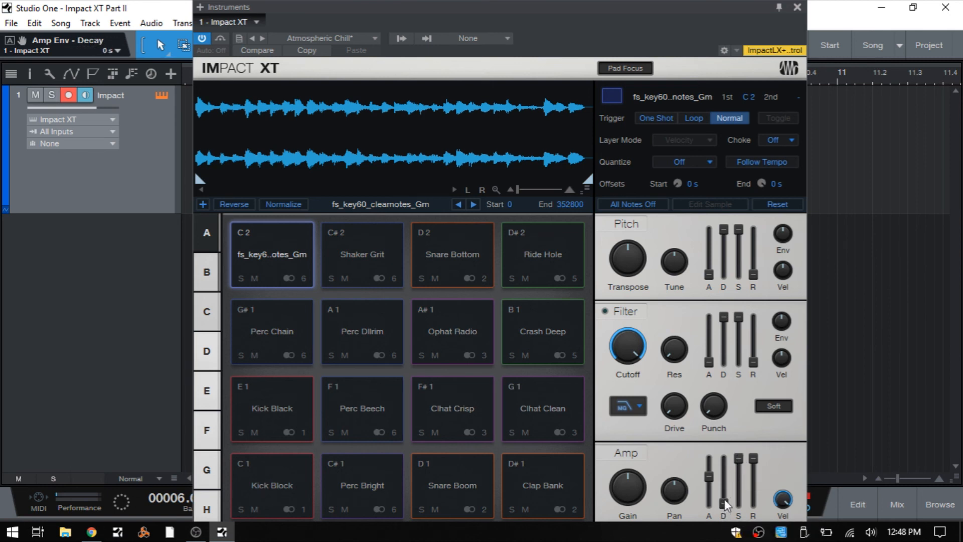
# Switch the C 2 pad to One Shot, raise its amp envelope decay to 20.00 s and return the trigger mode to Normal
pyautogui.moveTo(724, 496)
pyautogui.moveTo(741, 466)
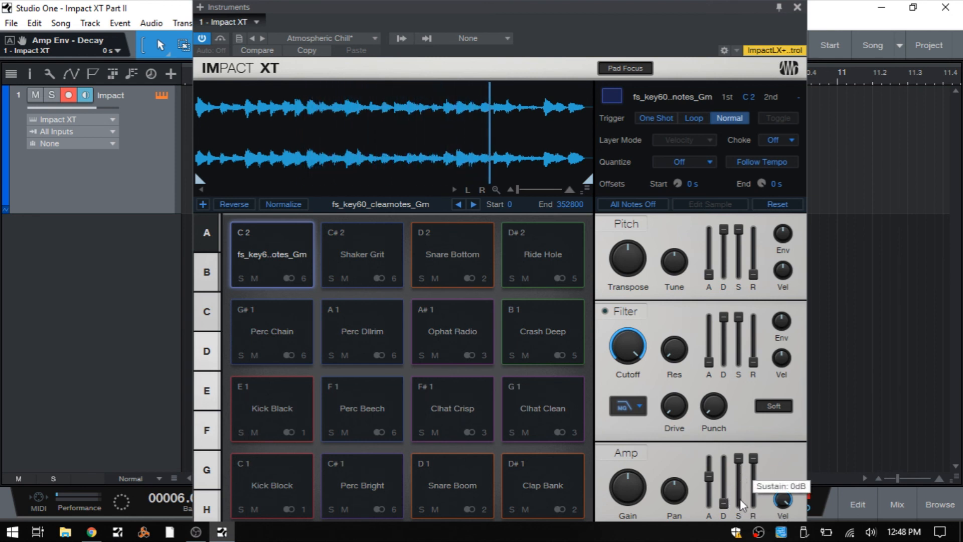
pyautogui.click(655, 119)
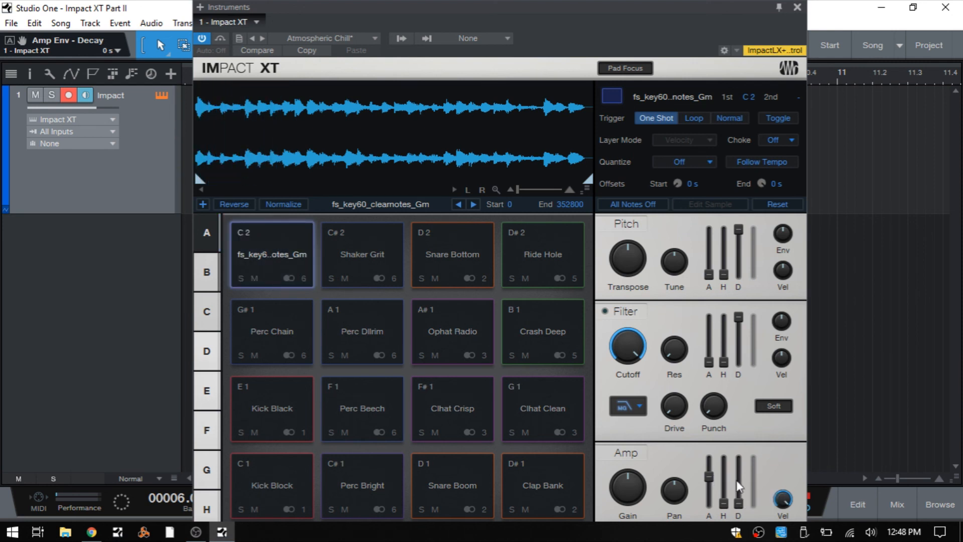
pyautogui.moveTo(738, 503); pyautogui.dragTo(727, 442)
pyautogui.click(731, 120)
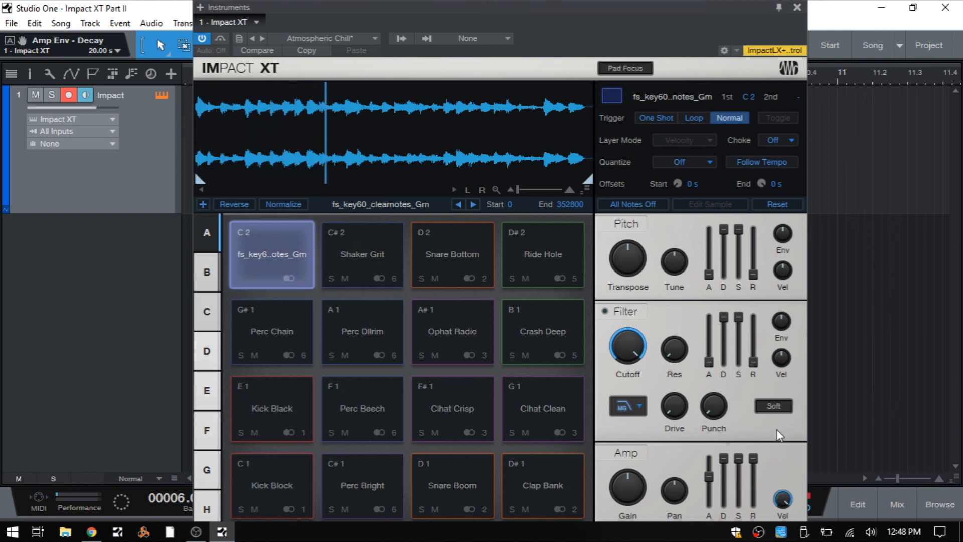
# Lower the C 2 pad's amp envelope release to 2.075 s, fine-tune it to 2.191 s, and hold the amp velocity impact at 1.00
pyautogui.moveTo(753, 459); pyautogui.dragTo(756, 483)
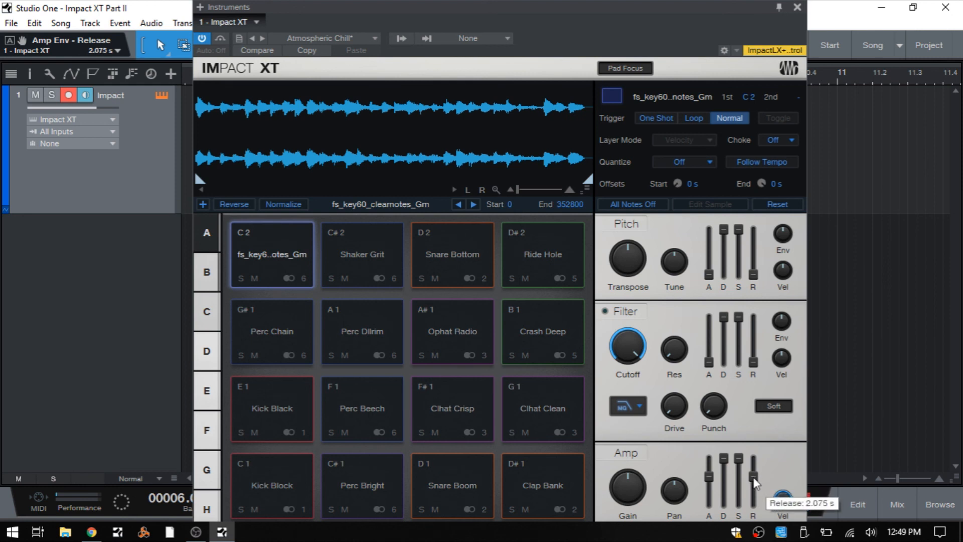
pyautogui.moveTo(755, 483); pyautogui.dragTo(755, 480)
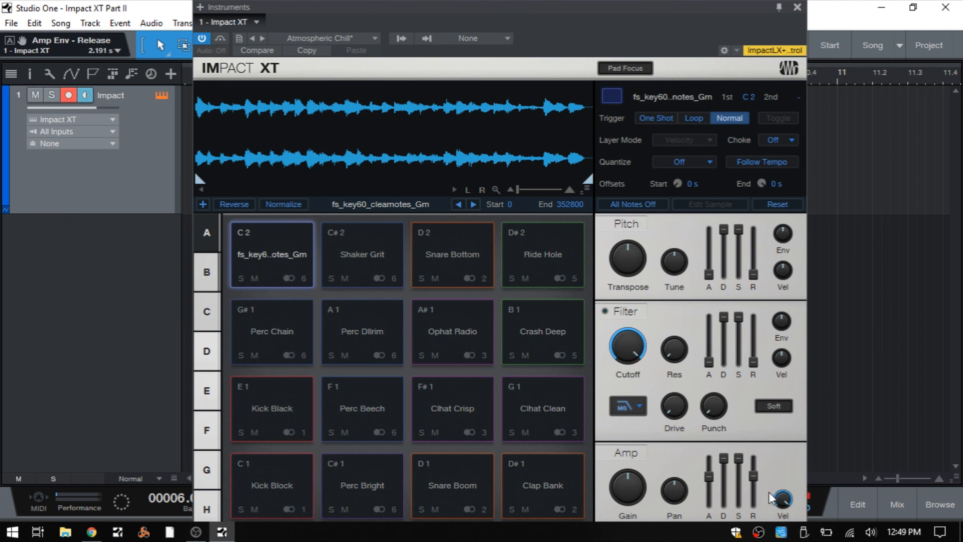
pyautogui.moveTo(782, 501); pyautogui.dragTo(778, 491)
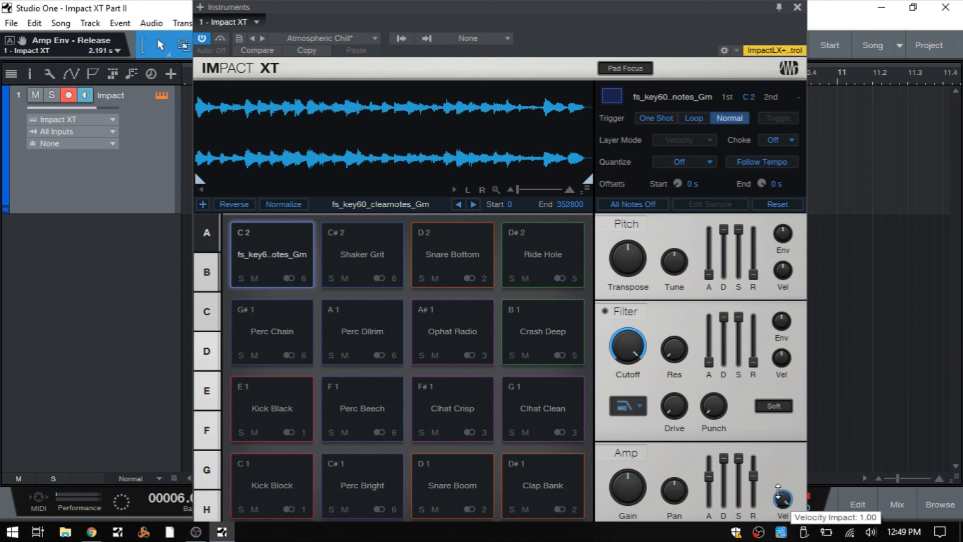
pyautogui.moveTo(778, 490); pyautogui.dragTo(777, 485)
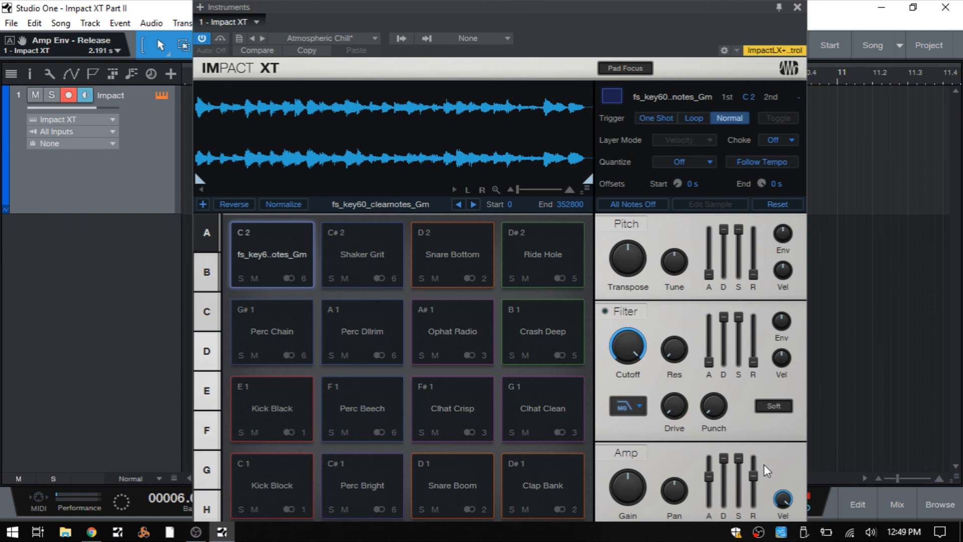
# Select the D 2 Snare Bottom pad and lower its amp velocity impact to the minimum
pyautogui.click(456, 279)
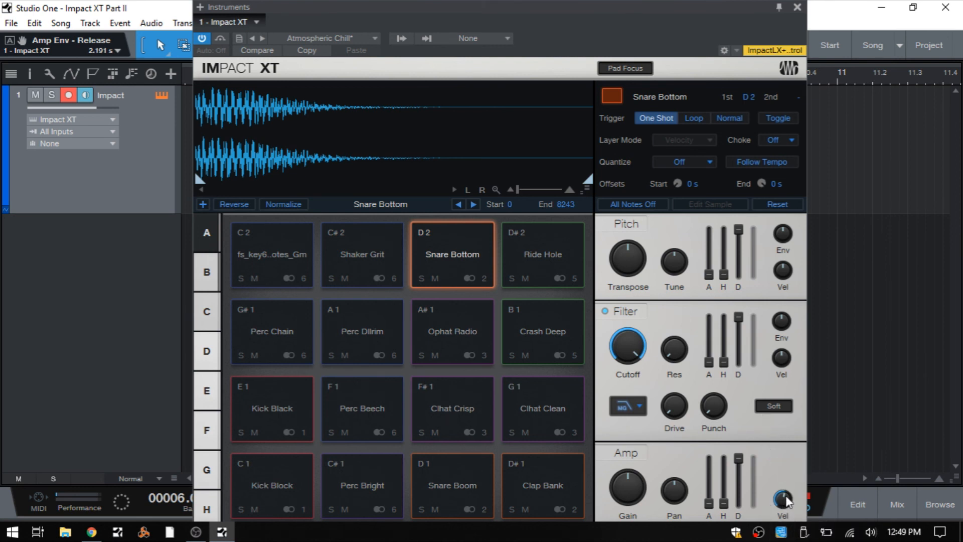
pyautogui.moveTo(785, 496); pyautogui.dragTo(791, 539)
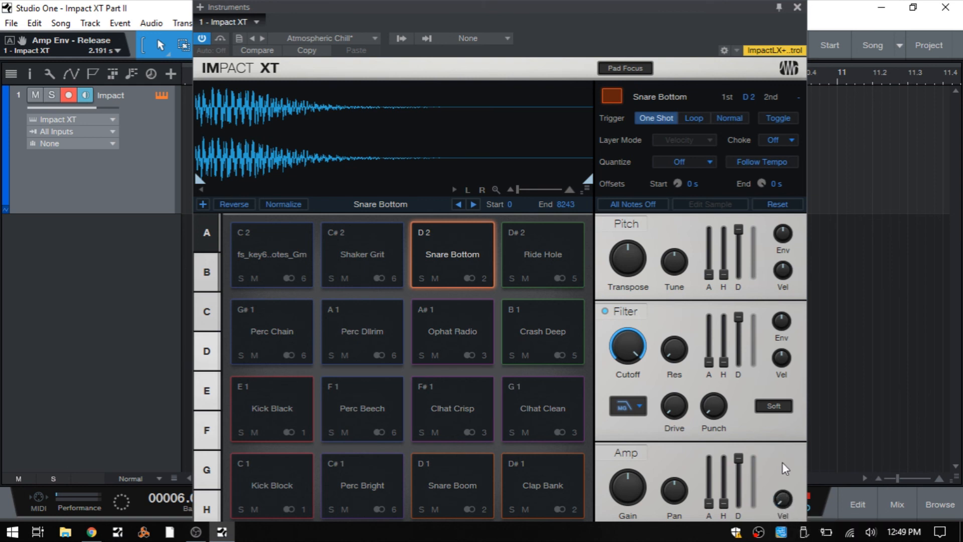